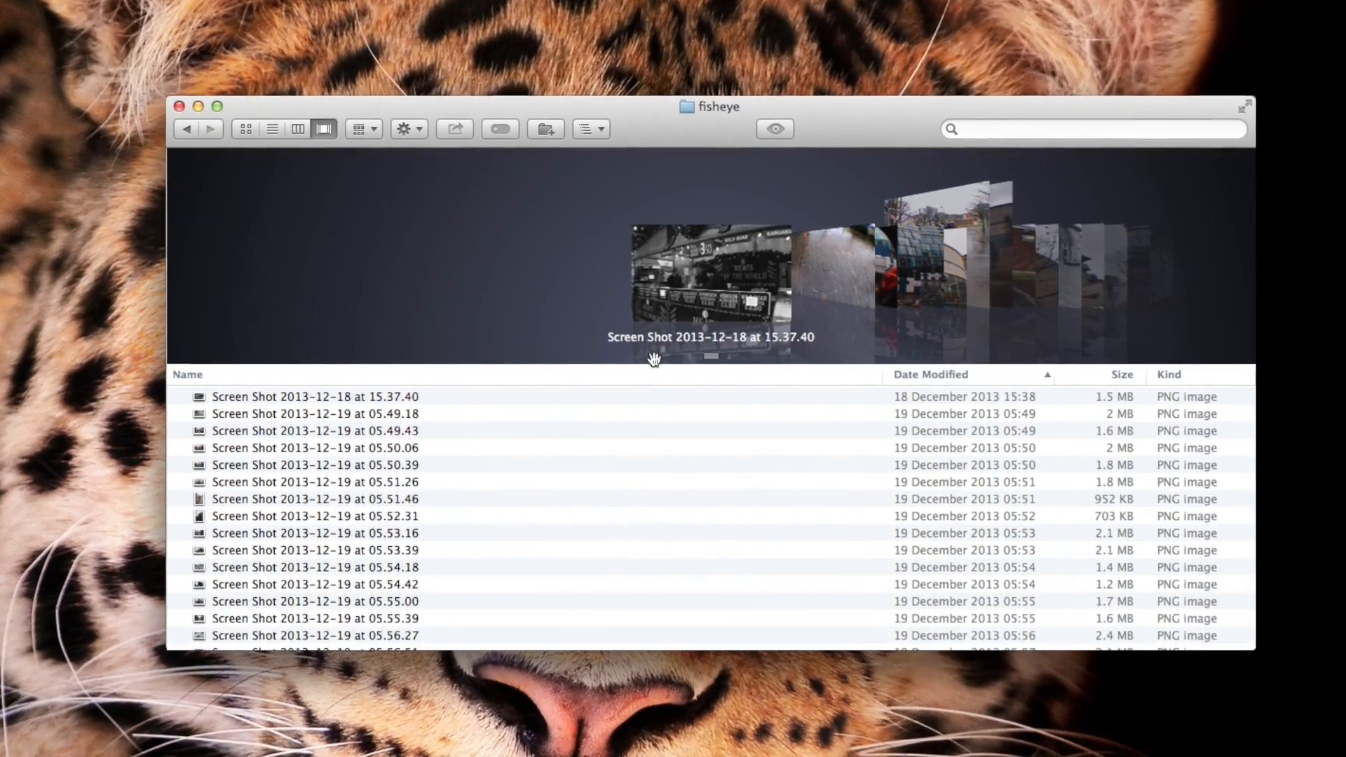
Display the fisheye folder as a list sorted by file size with the largest images first
left_click(654, 396)
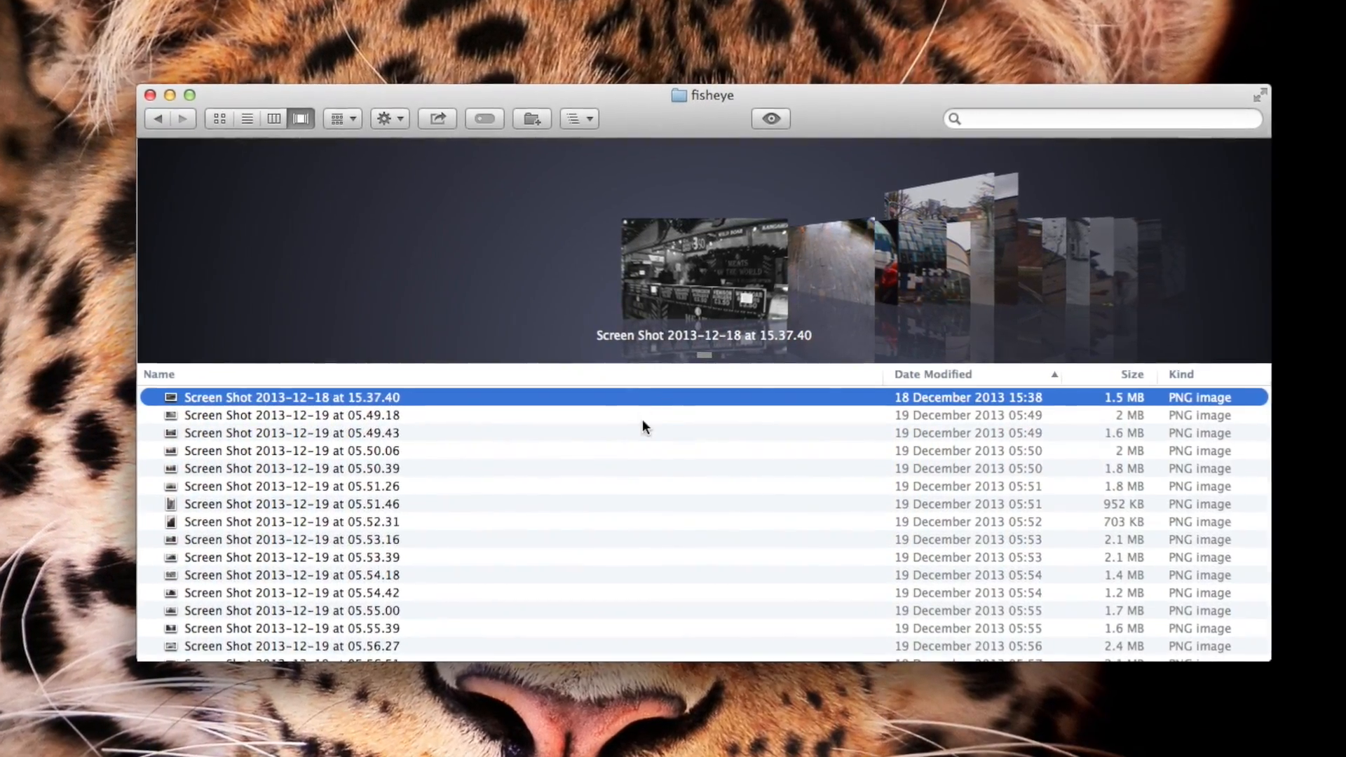
left_click(640, 433)
left_click(647, 484)
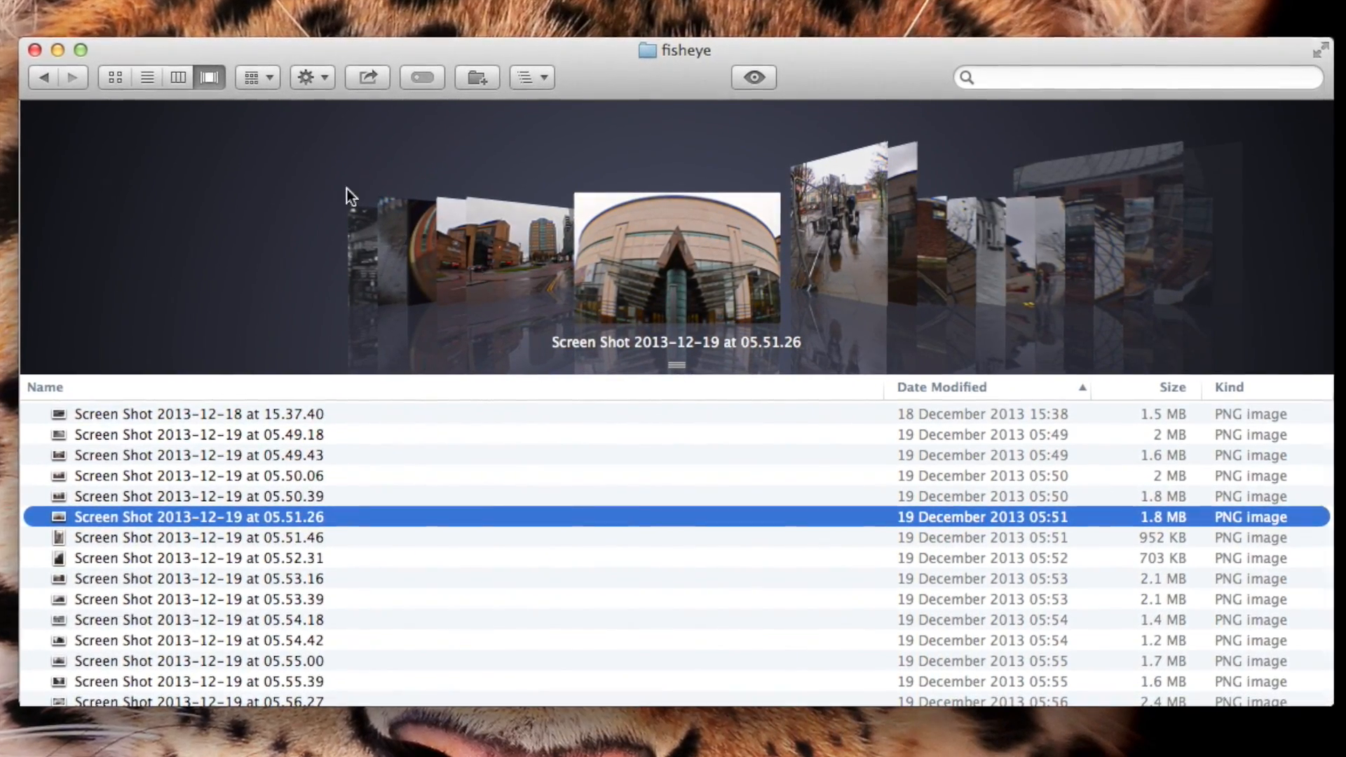
left_click(148, 80)
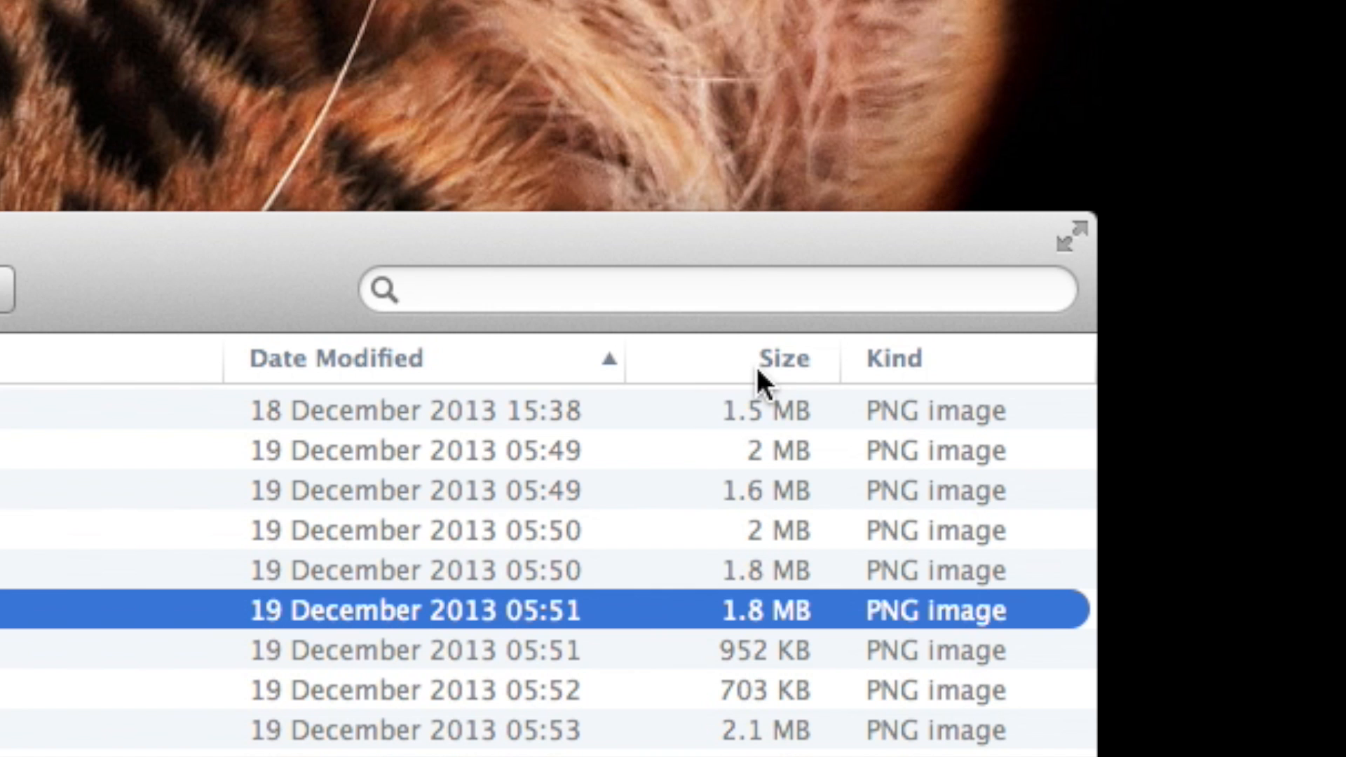
left_click(758, 369)
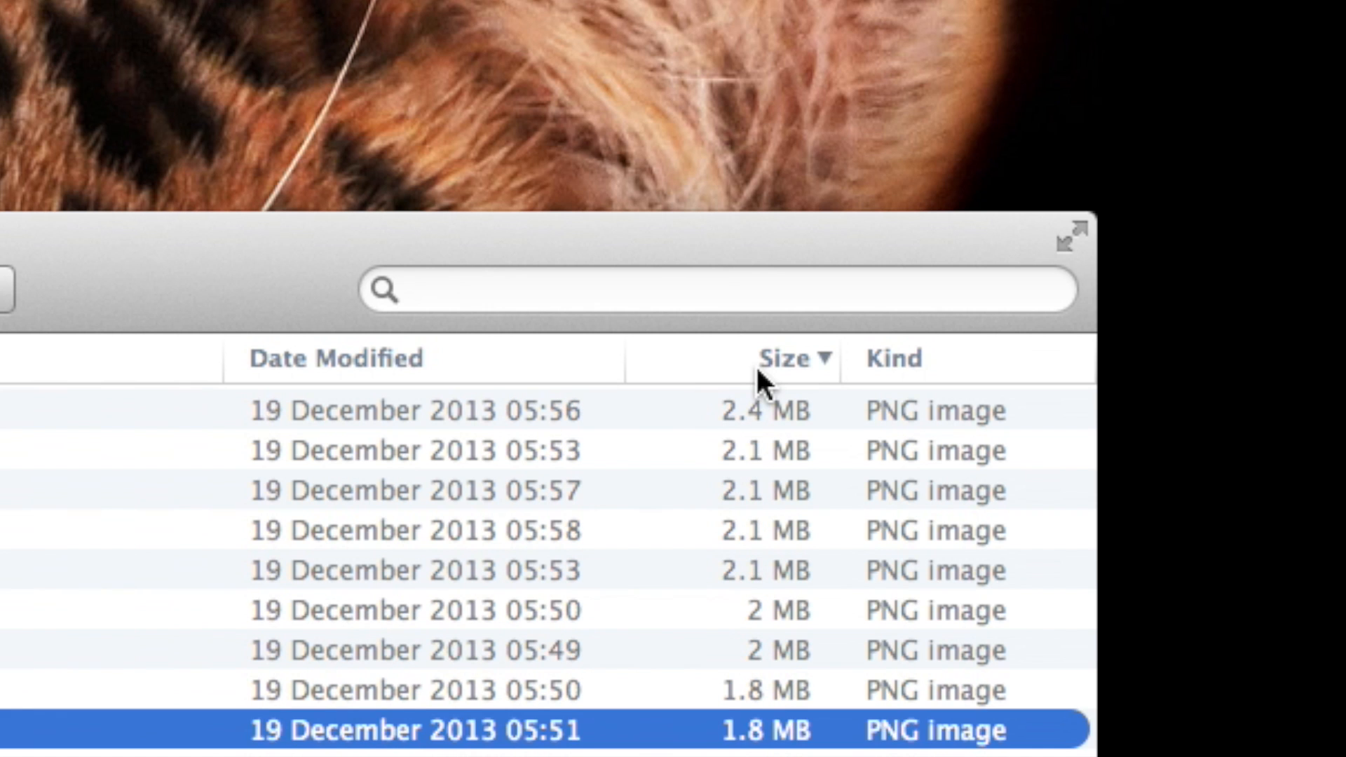
left_click(531, 168)
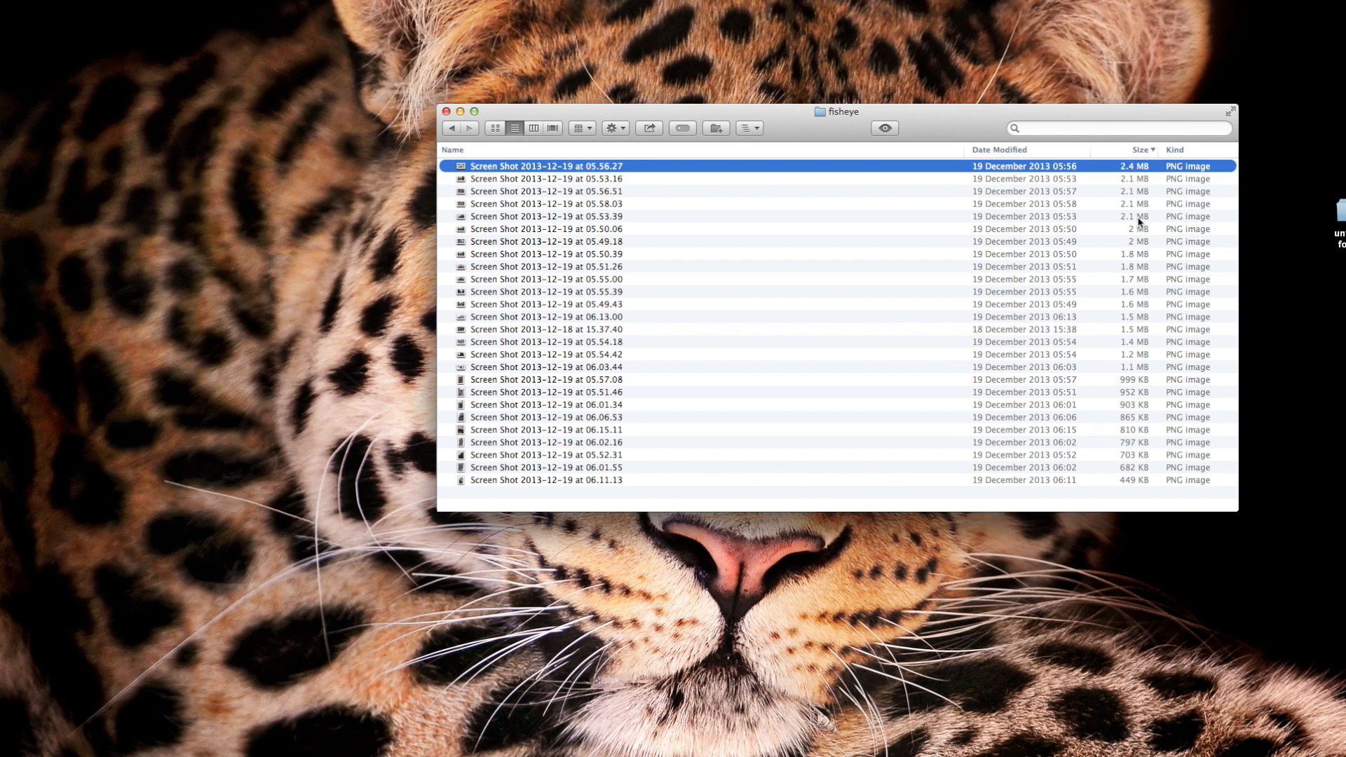
left_click(1093, 192, "super")
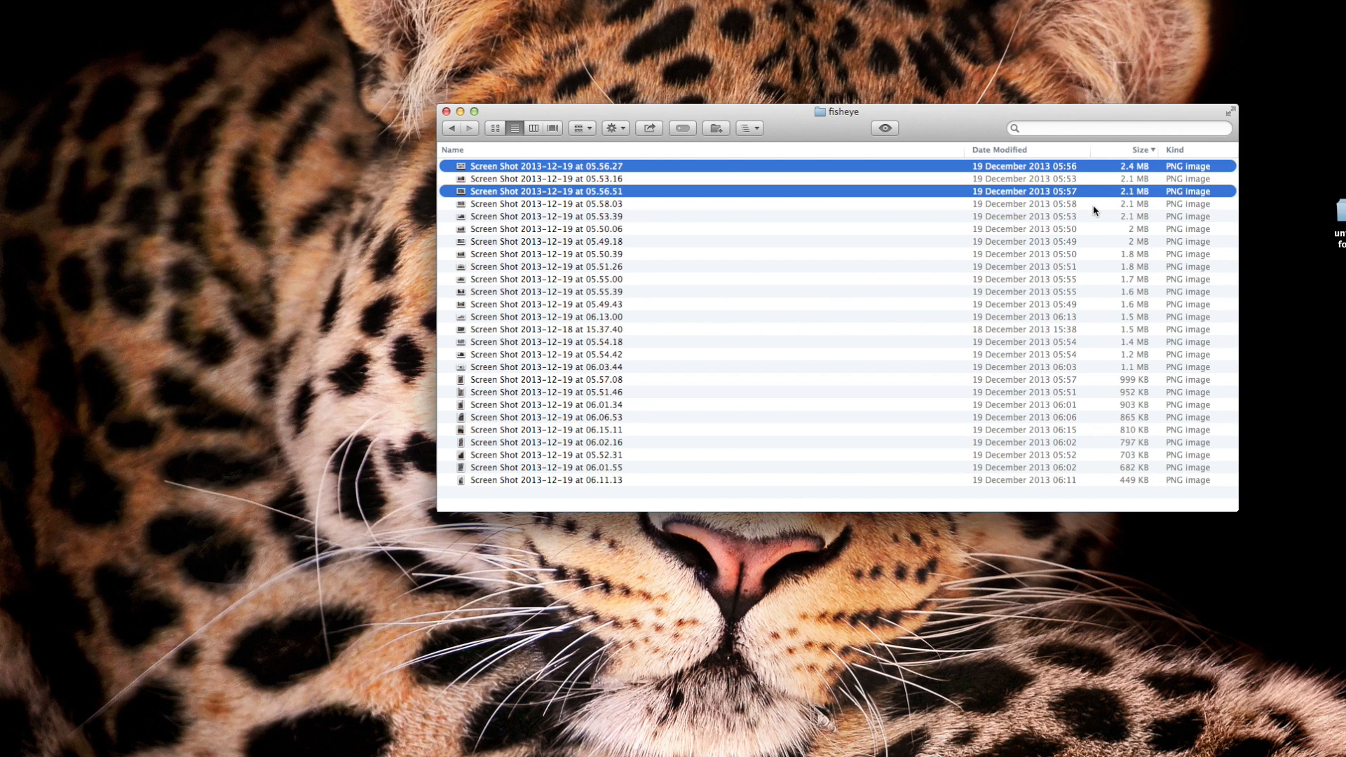
left_click(1093, 205, "super")
left_click(1014, 254)
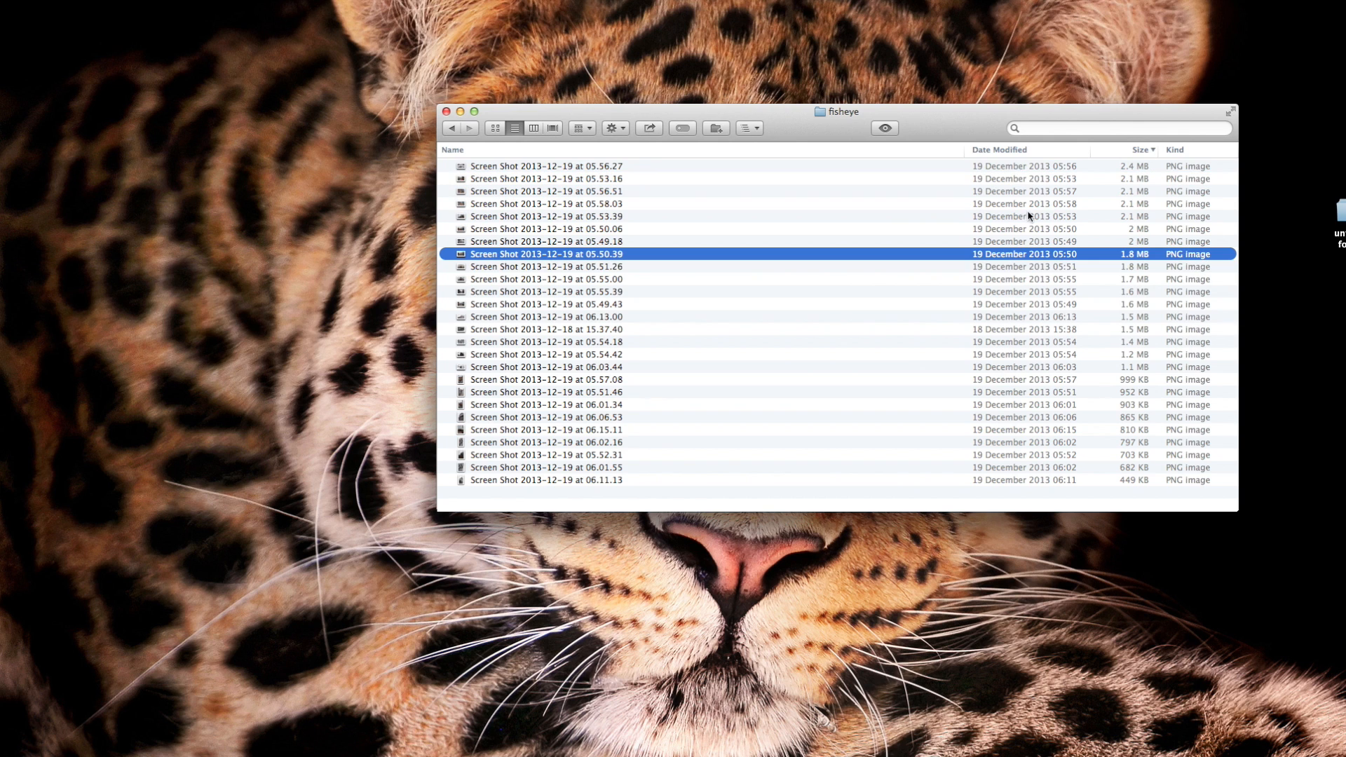
Select the five largest images, from 05.56.27 through 05.53.39, and open them together in Preview
left_click(1024, 171)
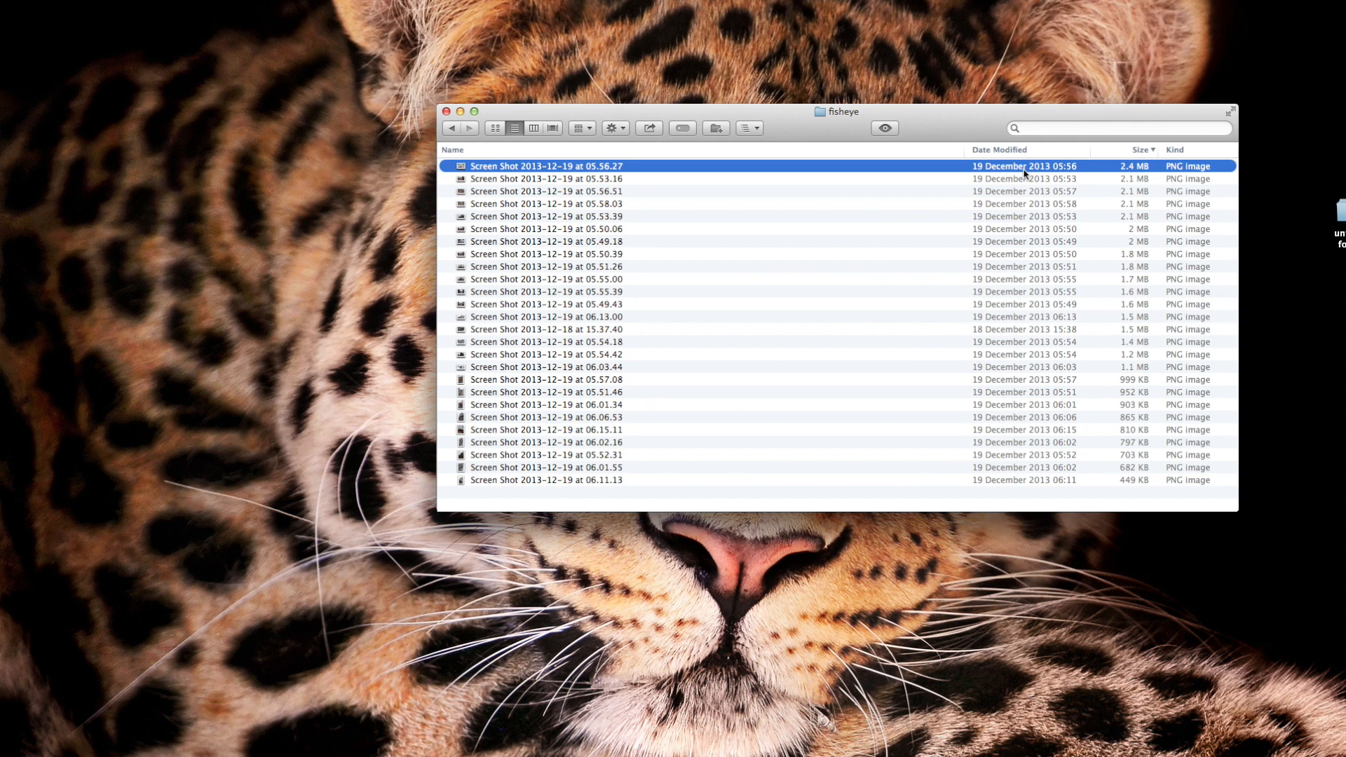
left_click(1023, 217, "shift")
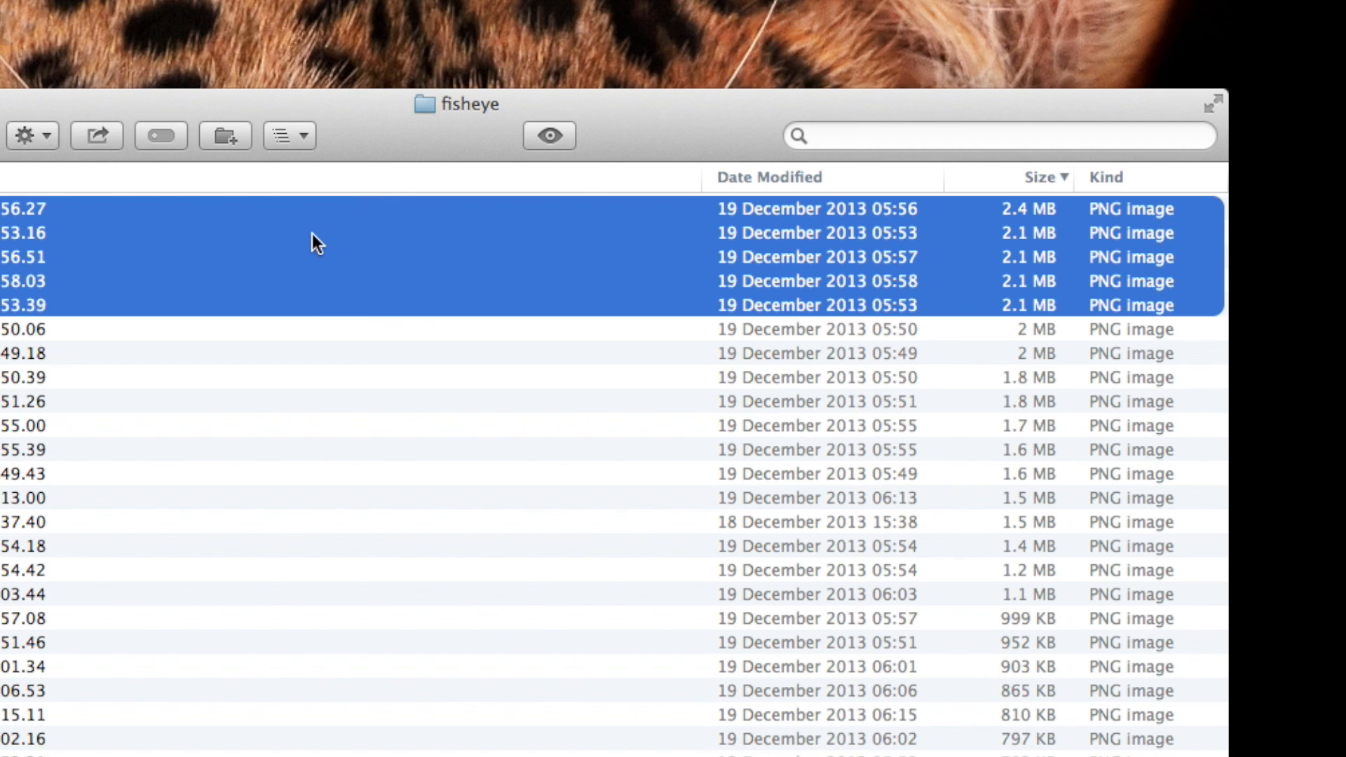
right_click(313, 234)
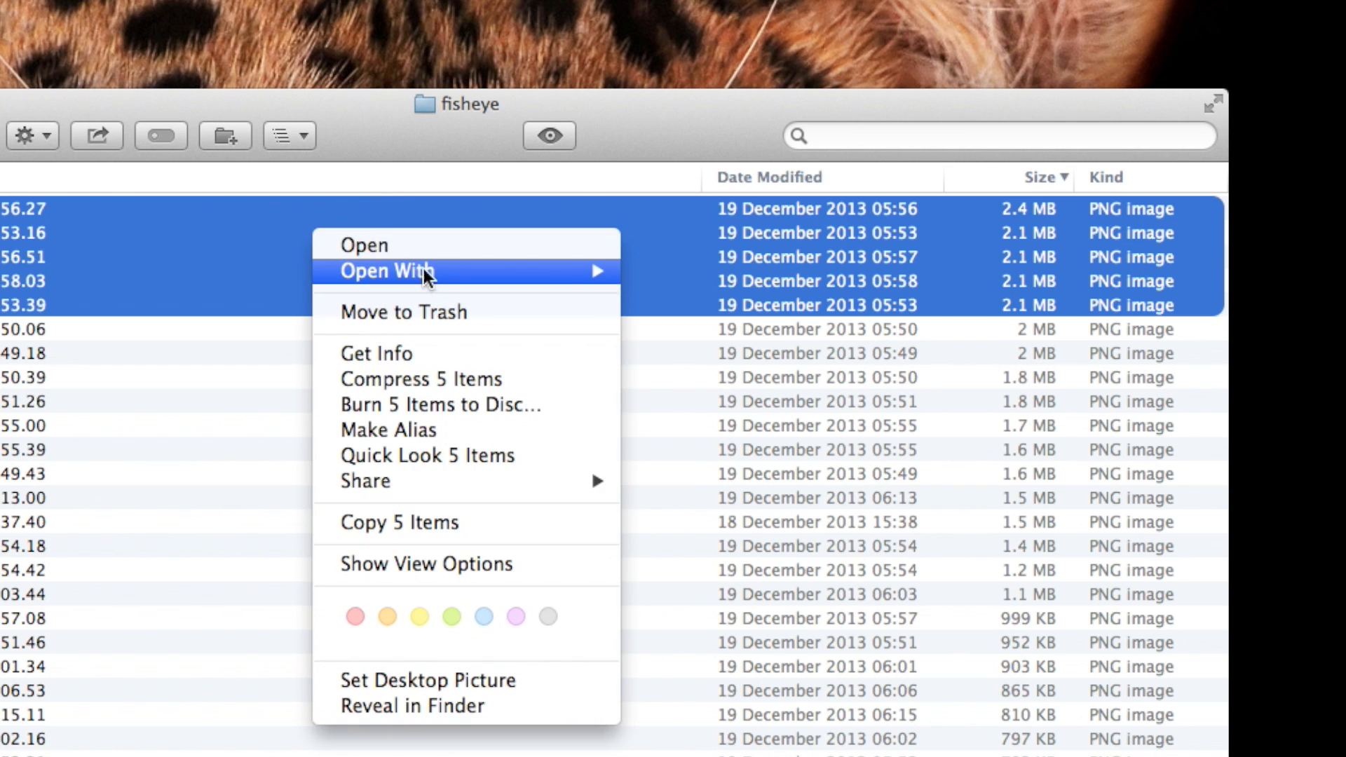
mouse_move(430, 278)
left_click(674, 280)
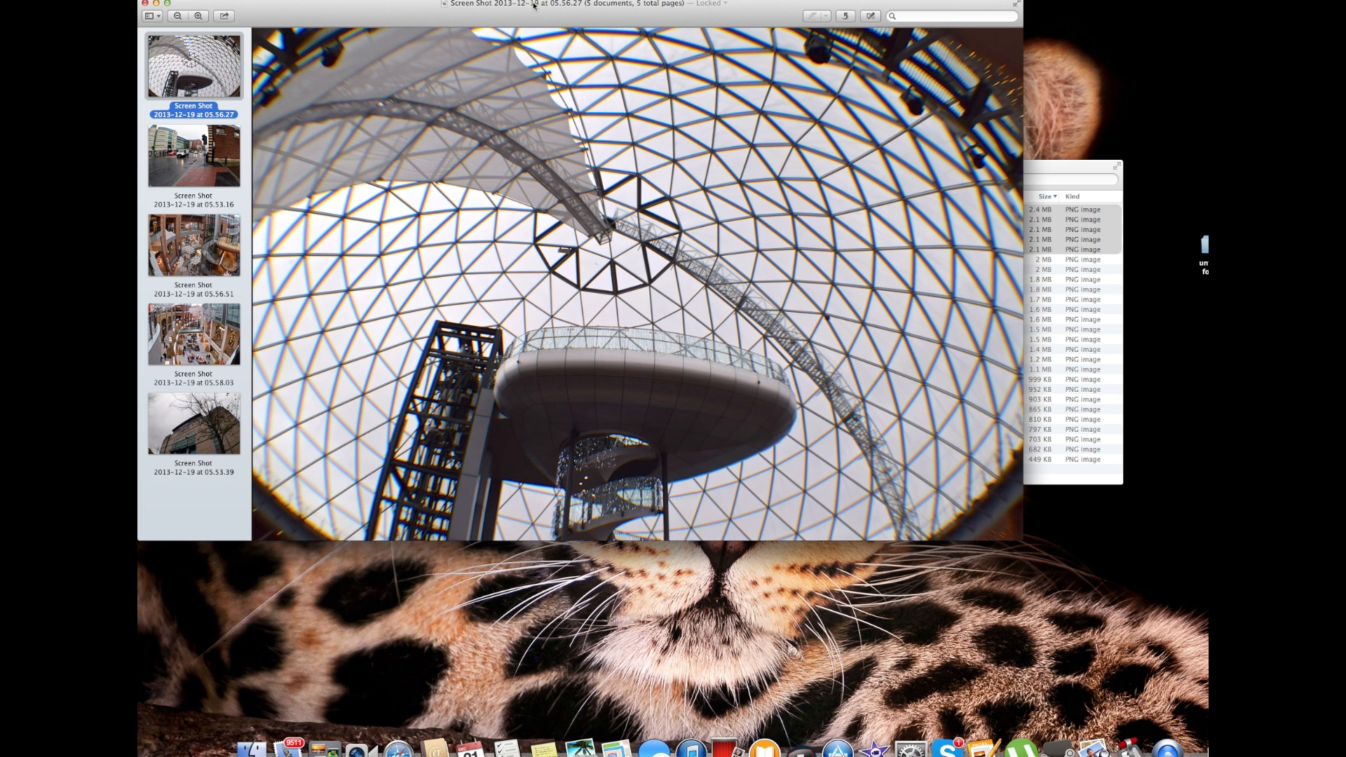
left_click_drag(533, 7, 650, 66)
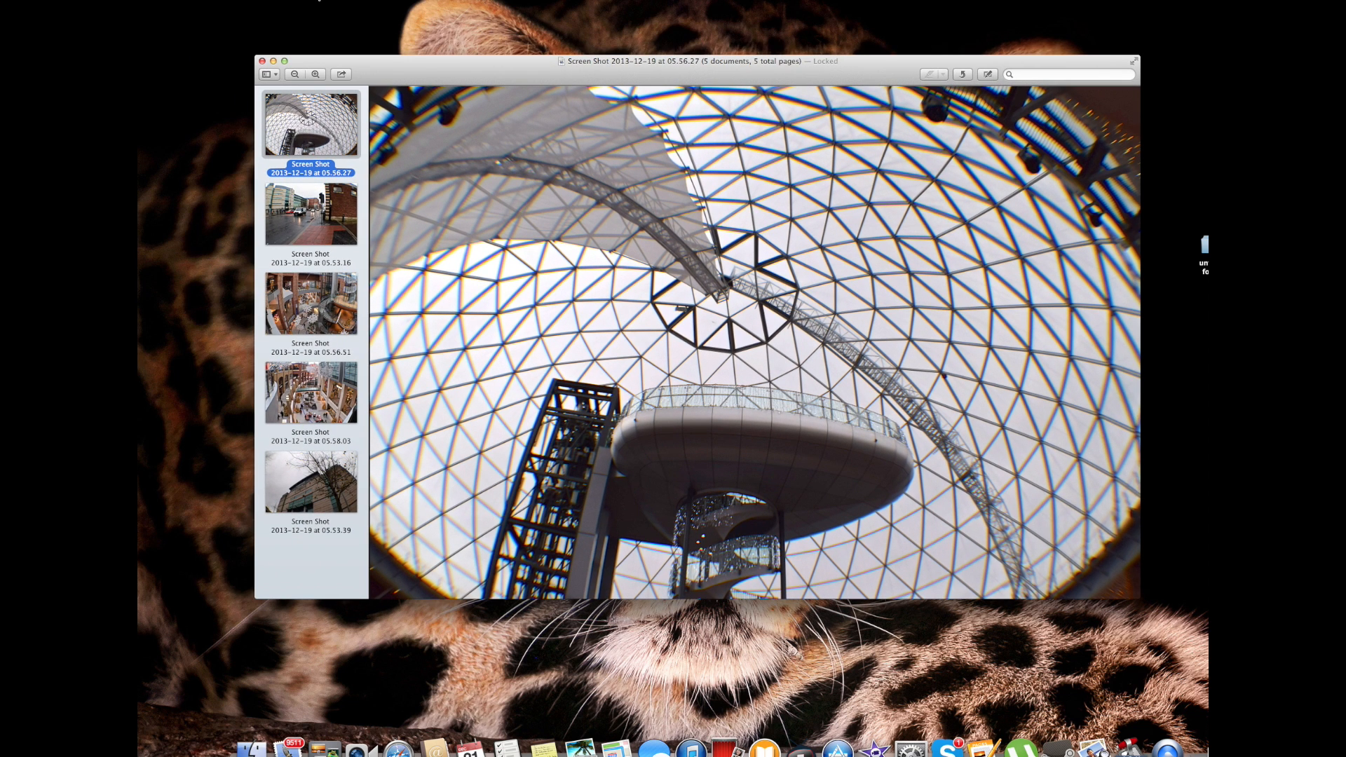
Select all five images and open the Adjust Size settings for them
left_click(325, 485, "shift")
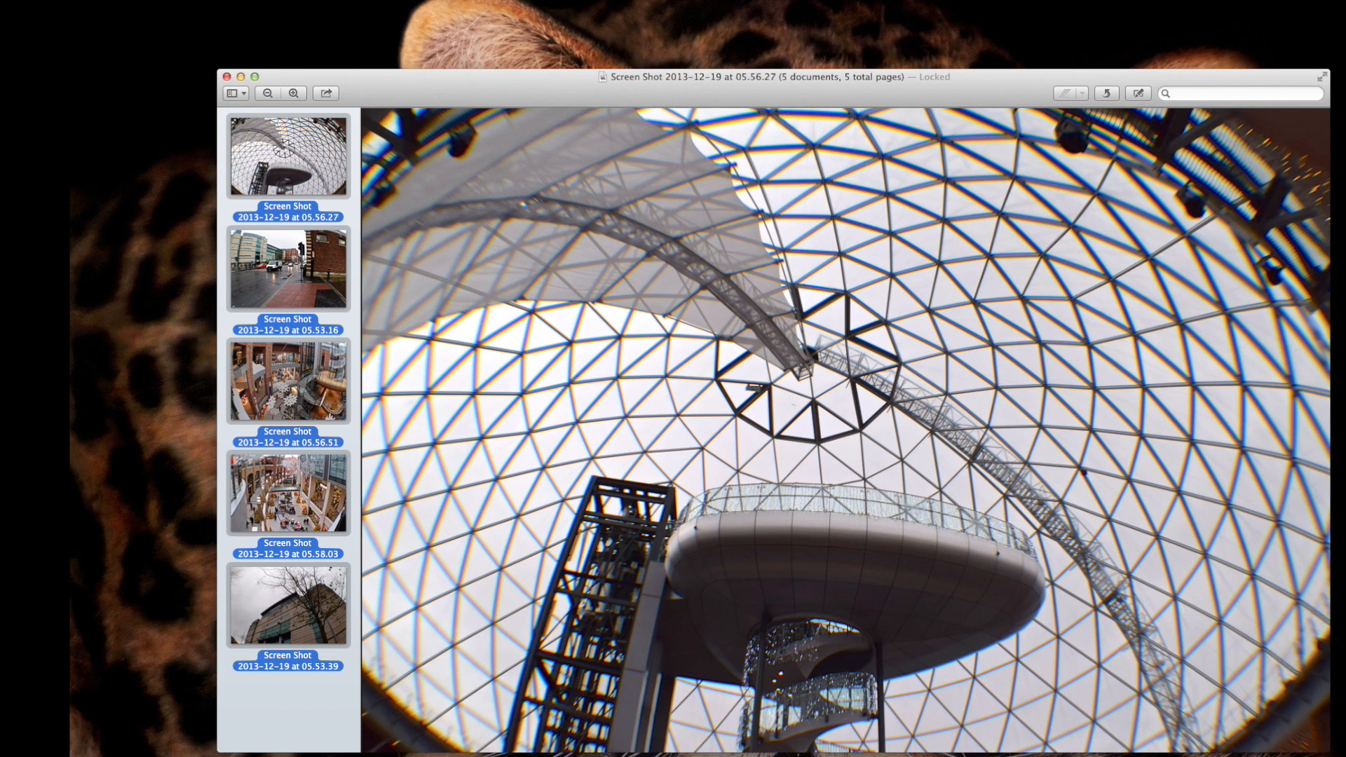
left_click(311, 0)
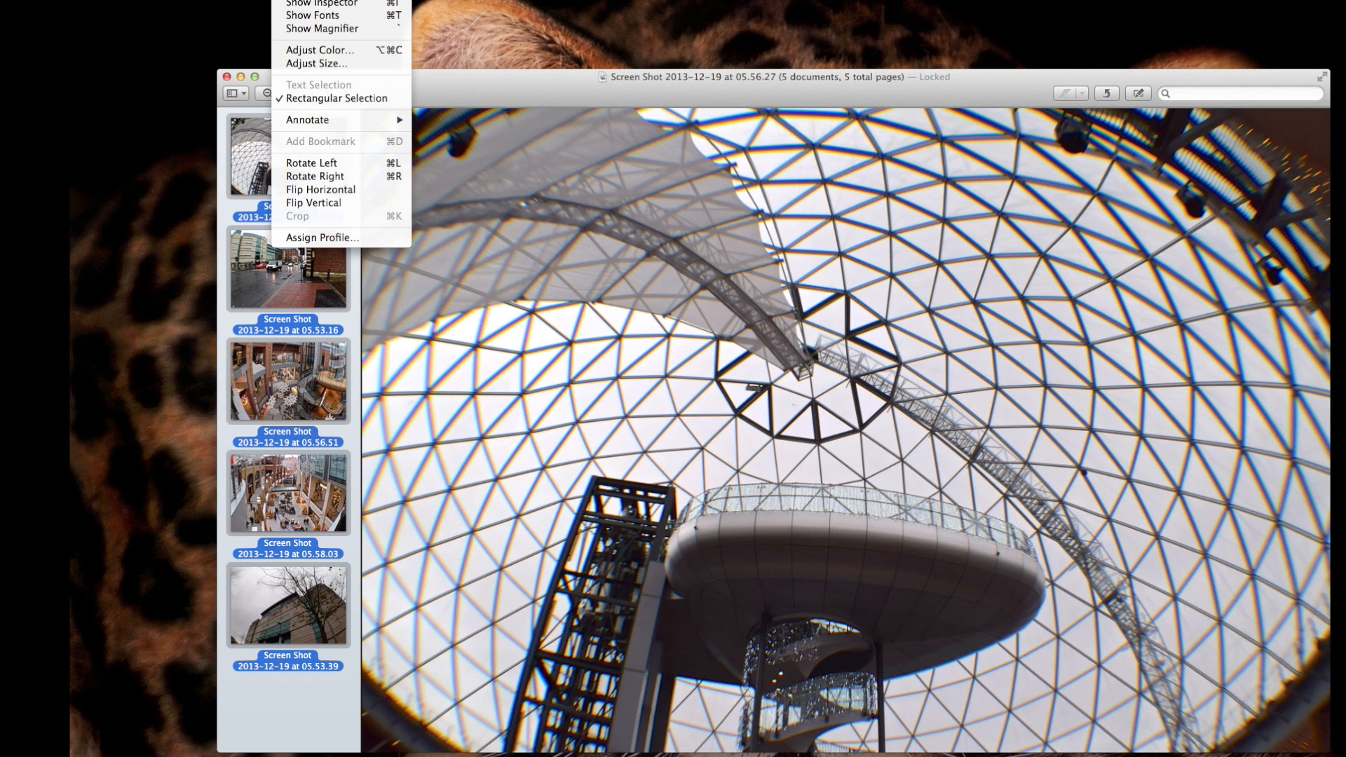
left_click(318, 64)
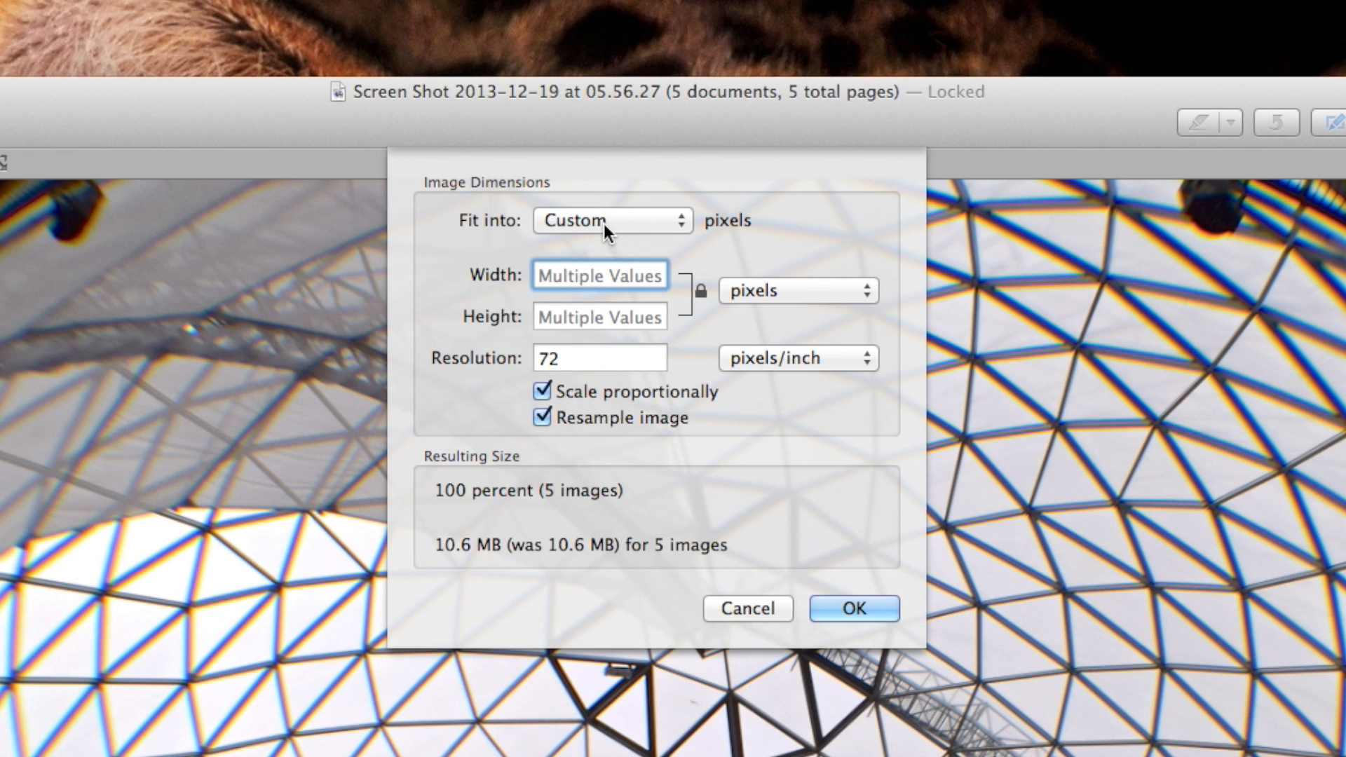
Try fitting the five images into 1920 × 1080, 1280 × 720 and 640 × 480 pixels in turn
left_click(604, 224)
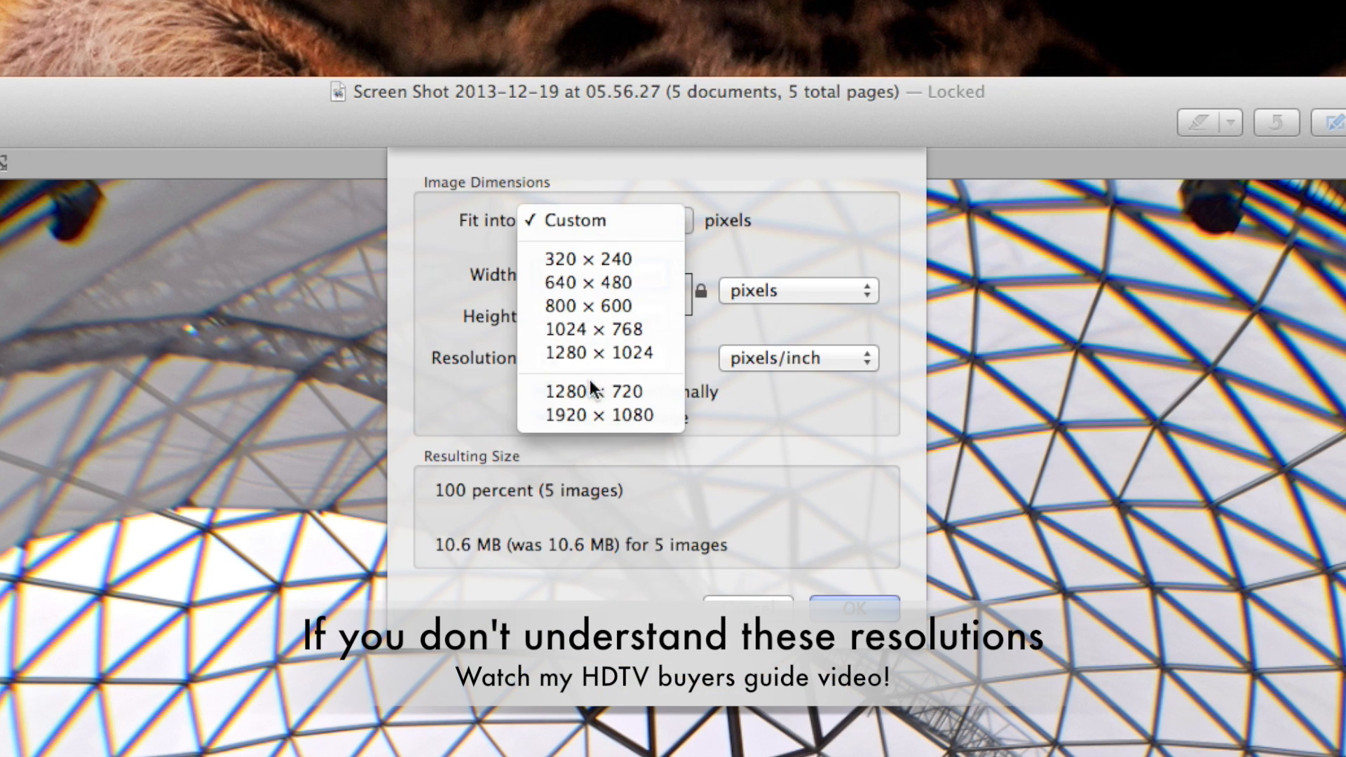
left_click(590, 404)
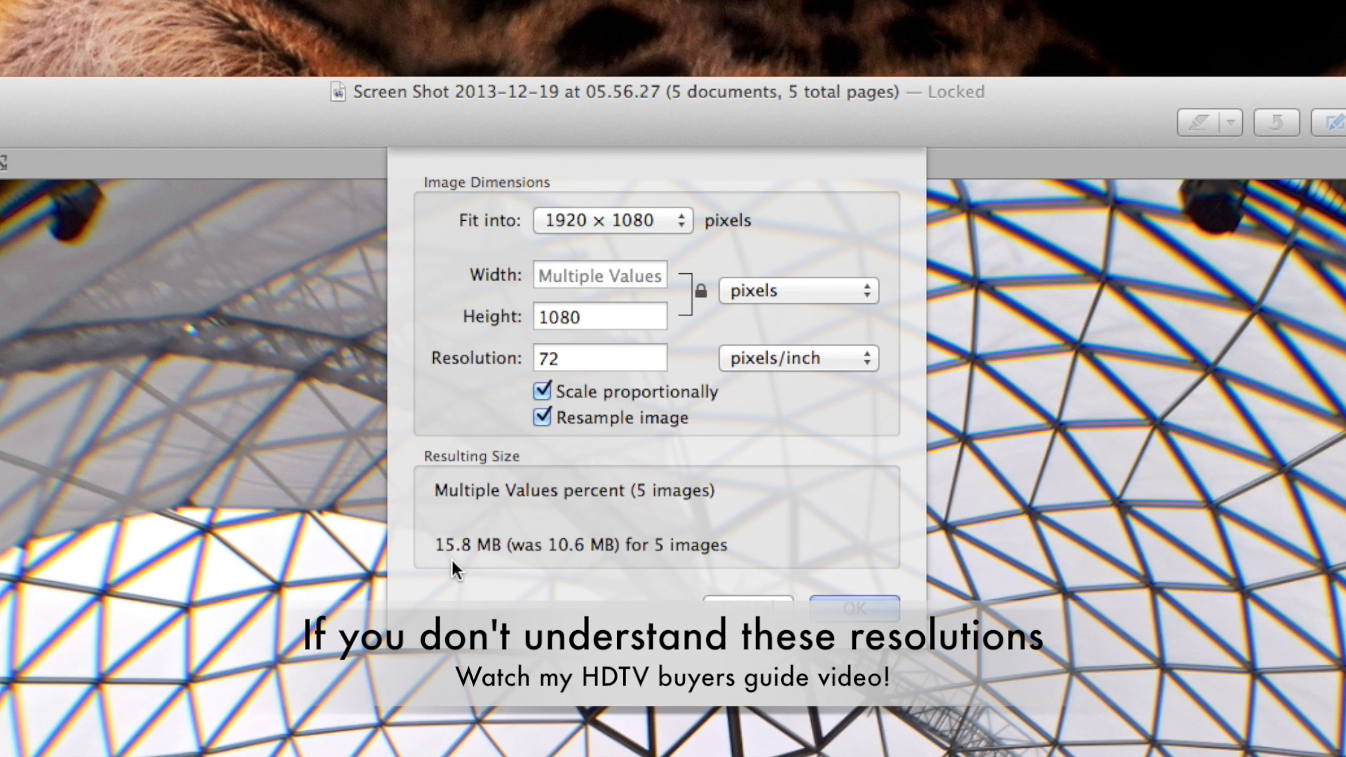
left_click(630, 220)
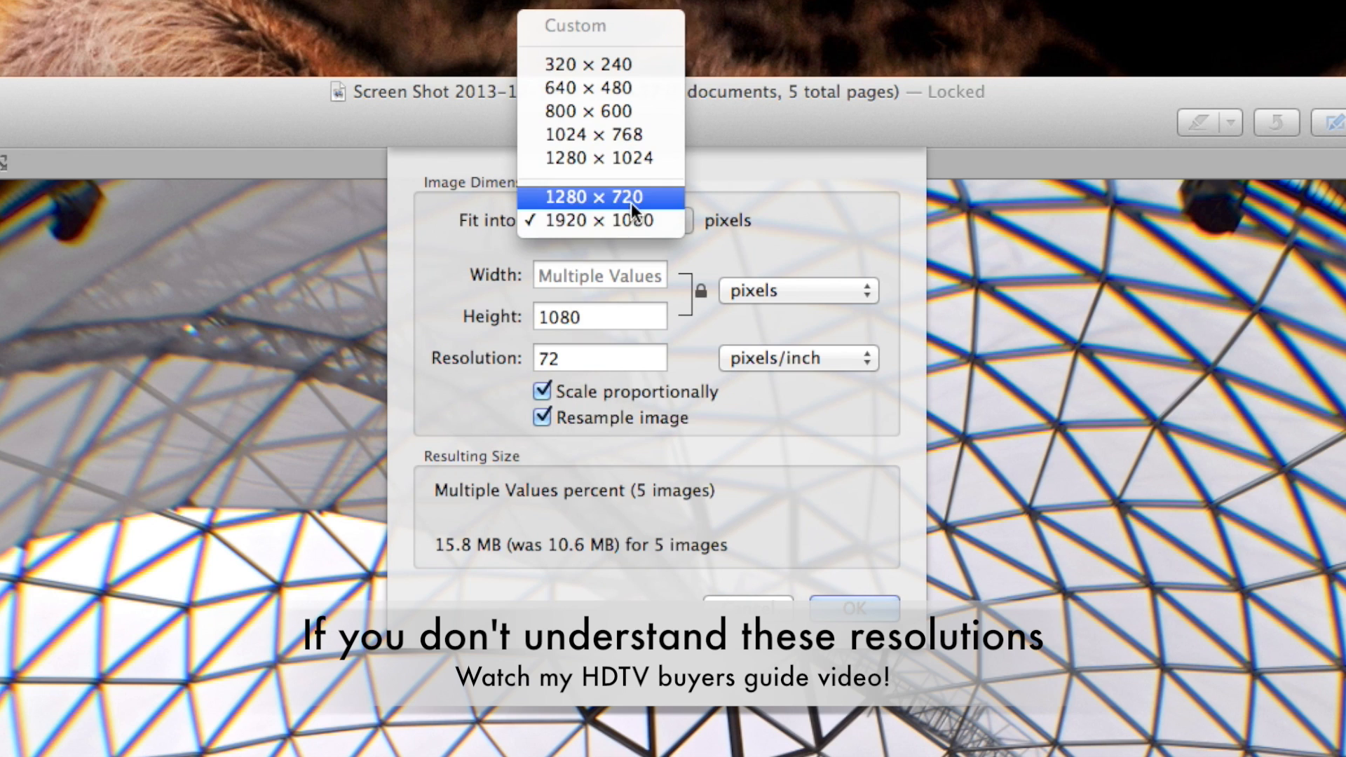
left_click(631, 201)
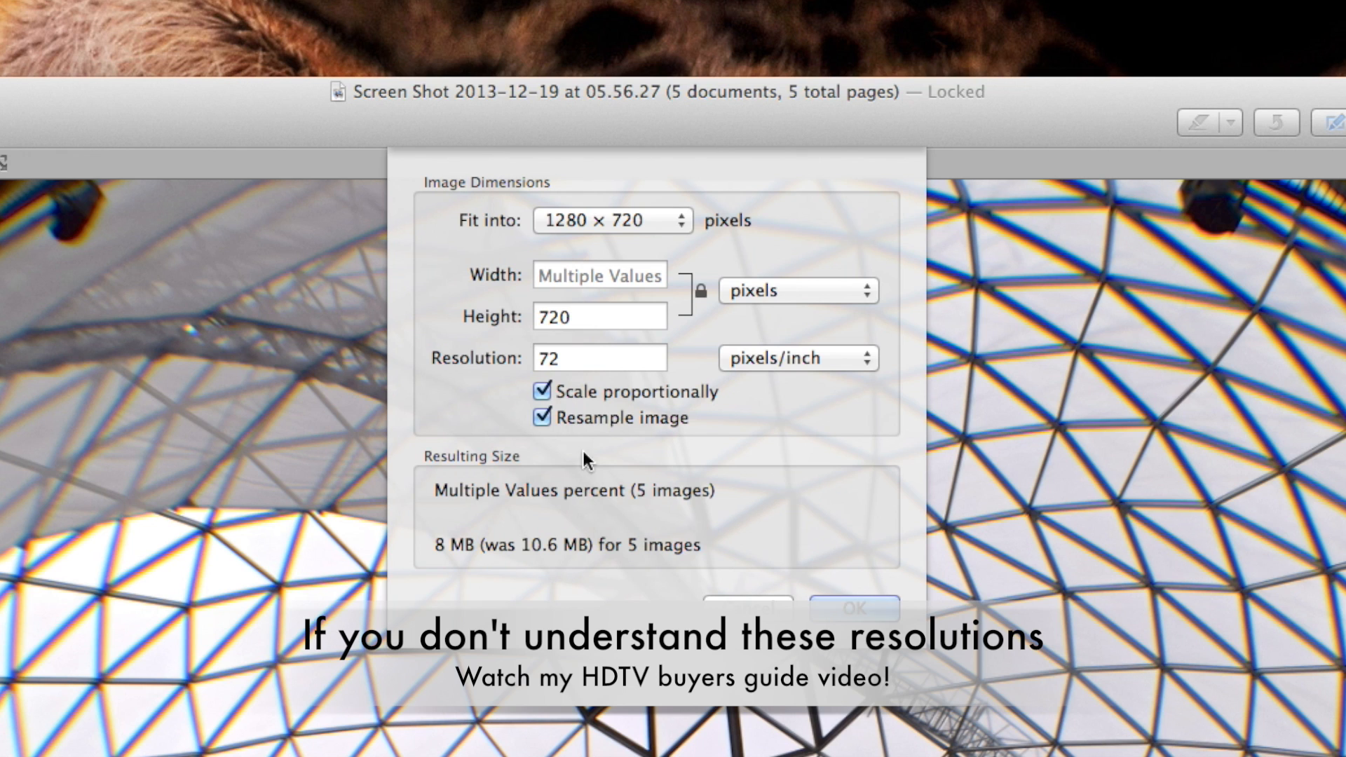
left_click(611, 222)
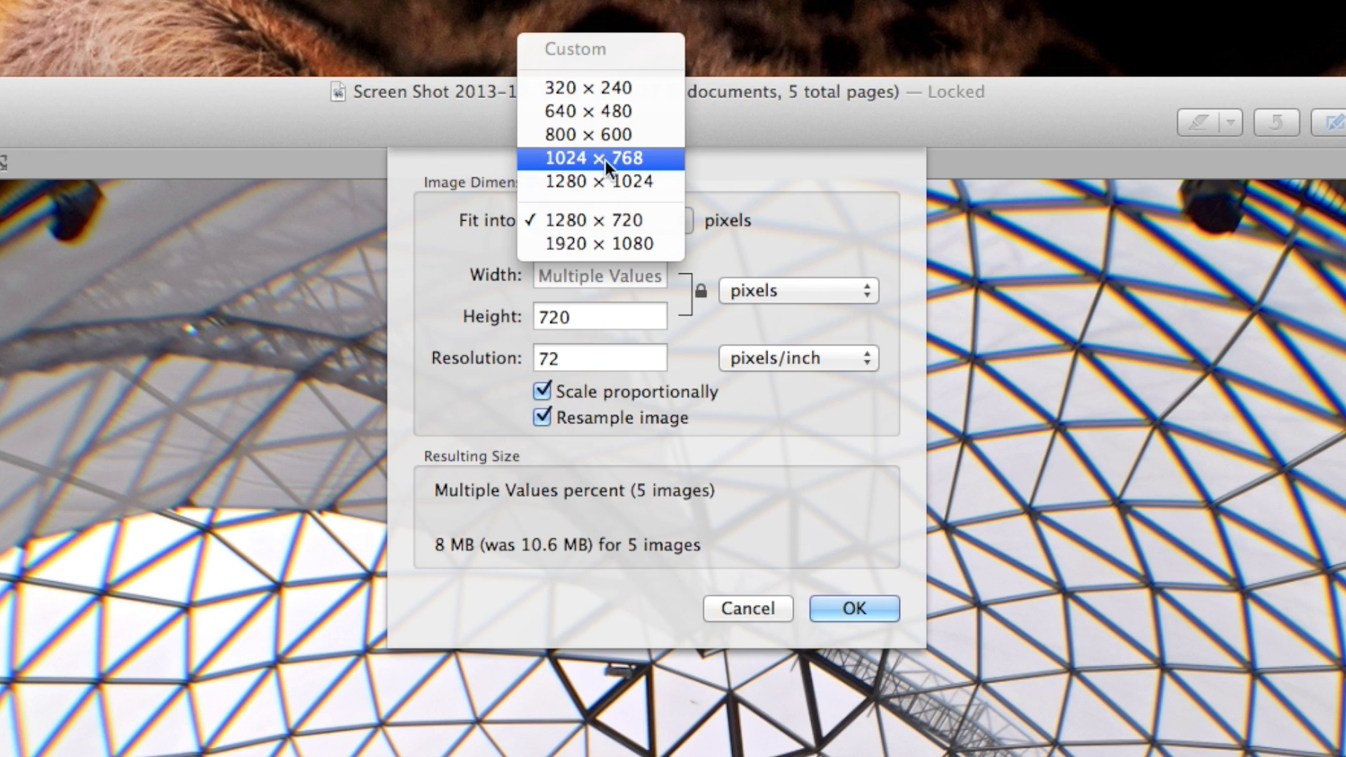
left_click(593, 117)
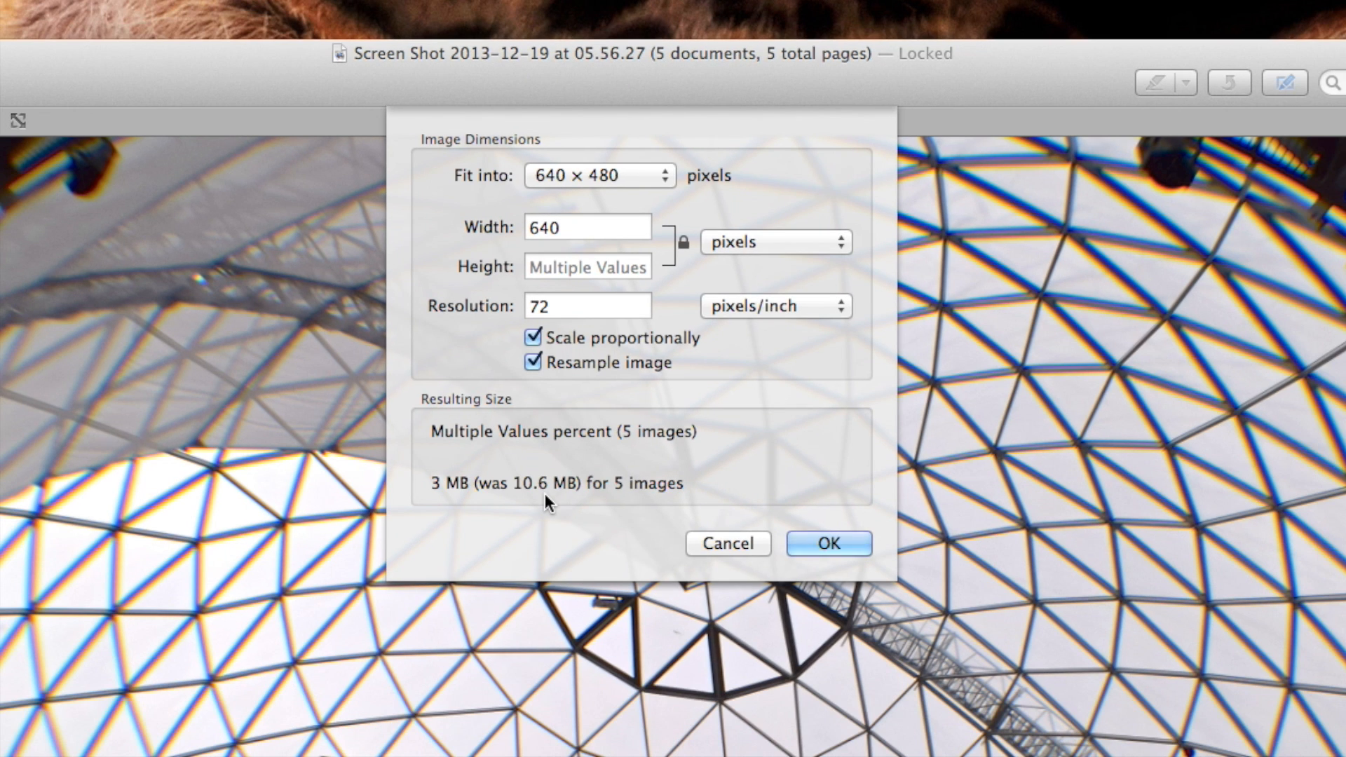
left_click(606, 175)
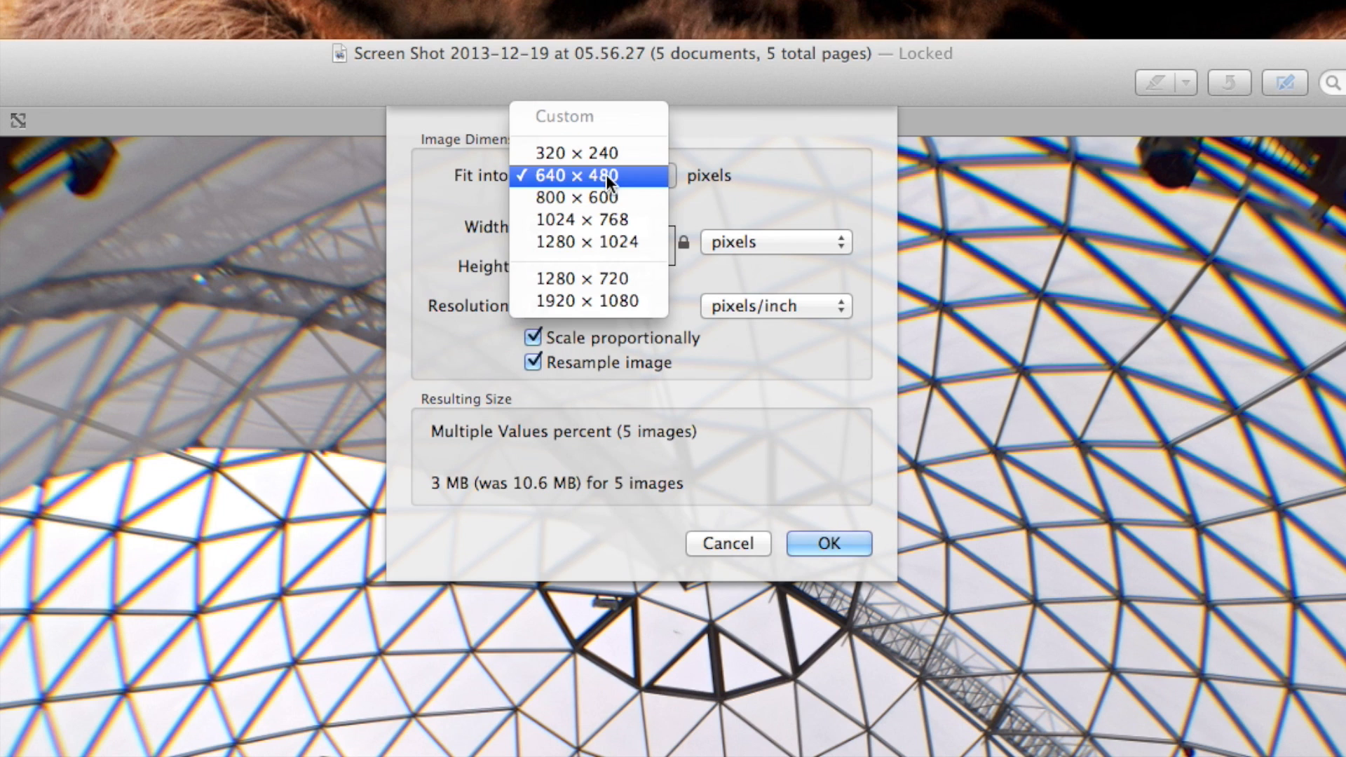
left_click(607, 175)
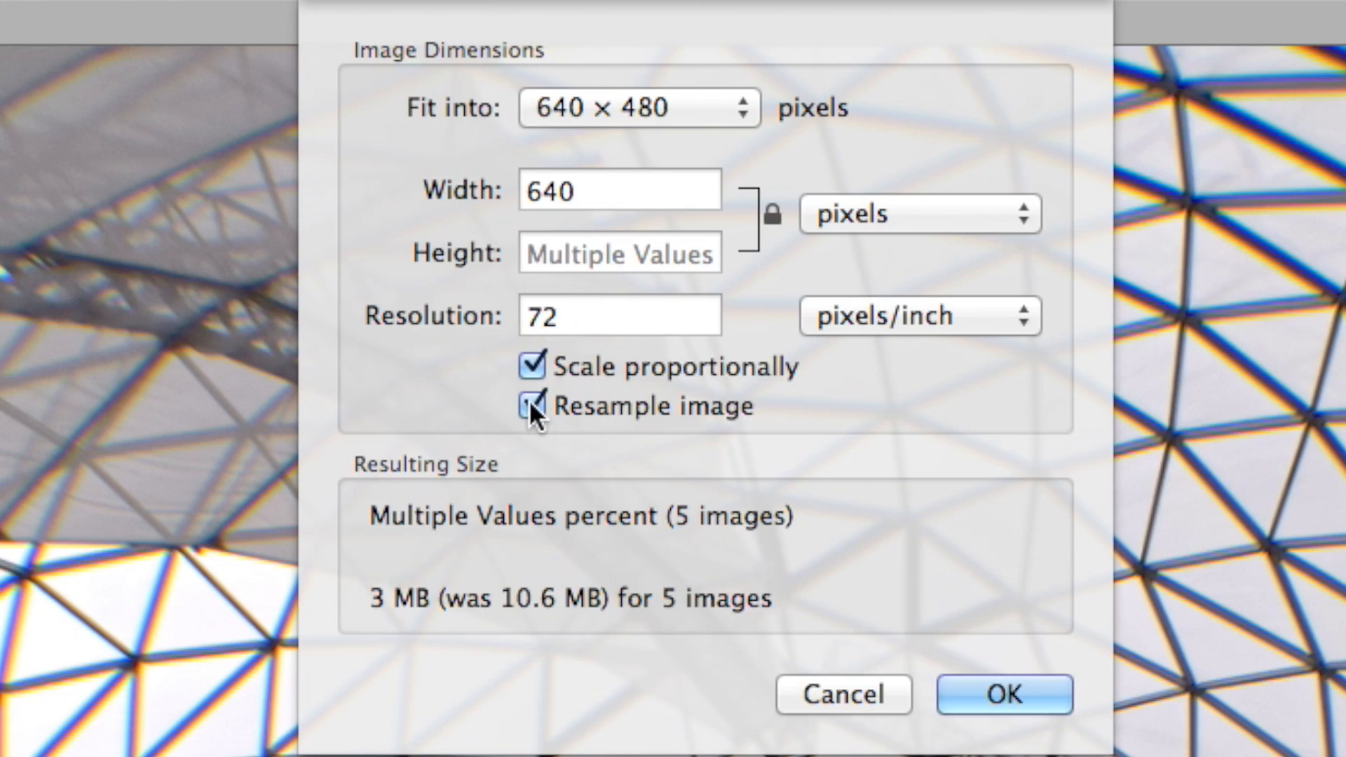
left_click(602, 174)
left_click(641, 108)
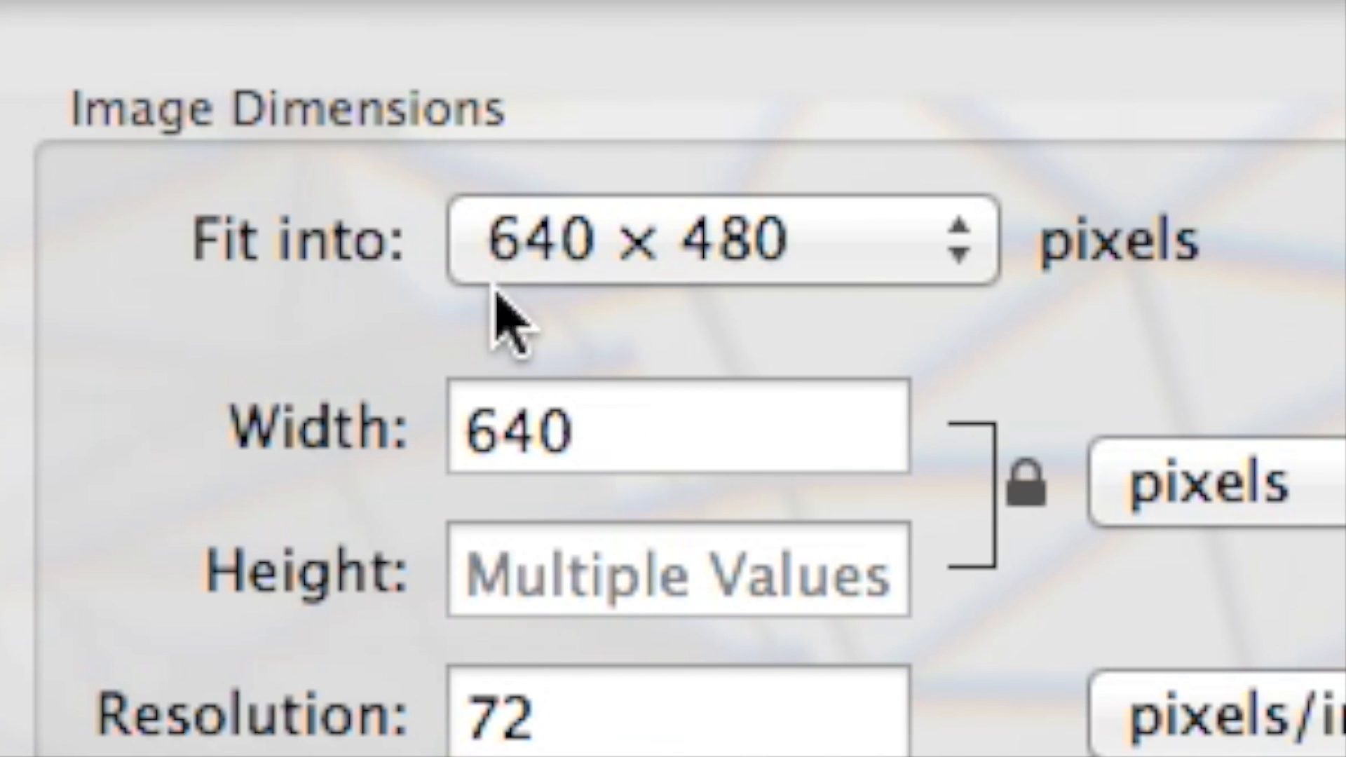
Enter a custom width of 1000 pixels for the five images
left_click(456, 265)
left_click_drag(456, 265, 290, 302)
type("1000")
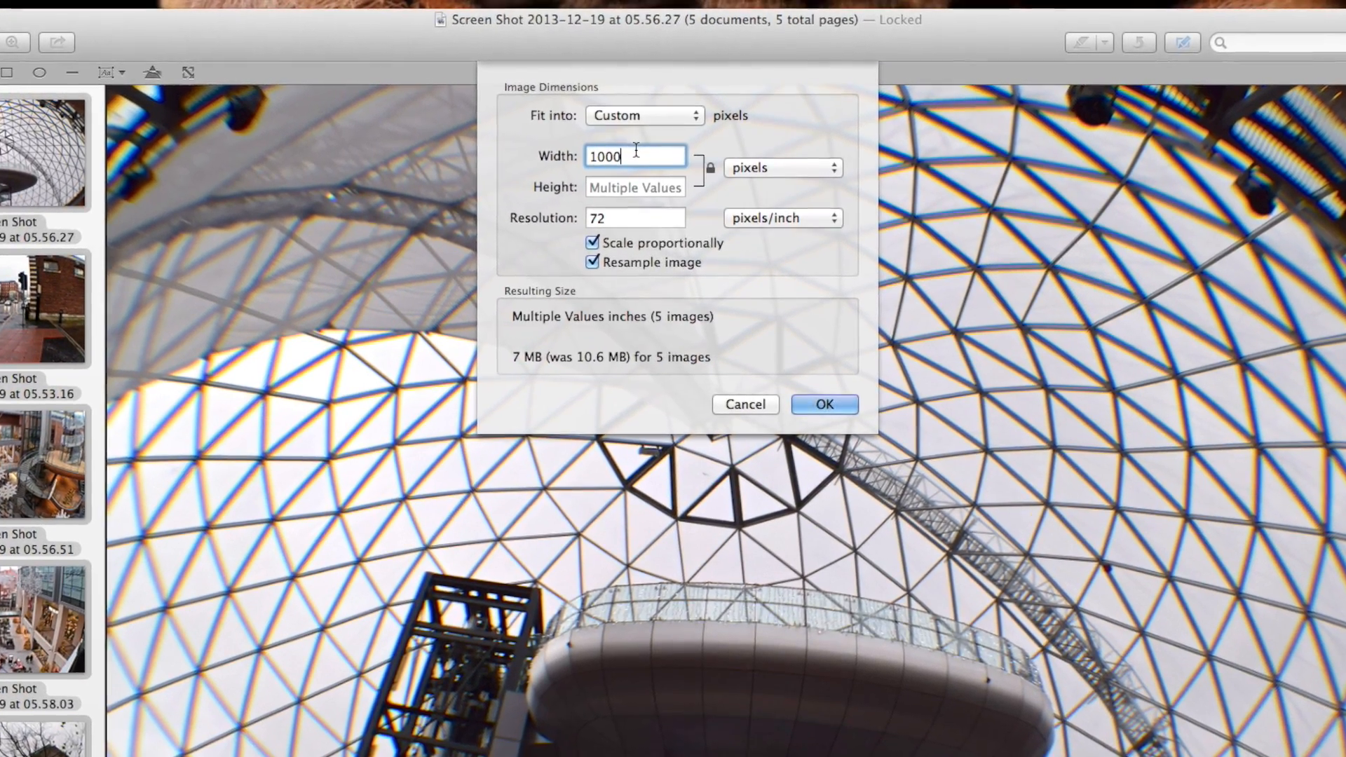
Set the custom image width to 500 pixels and apply the resize to all five images
key("BackSpace")
key("BackSpace")
key("BackSpace")
key("BackSpace")
type("500")
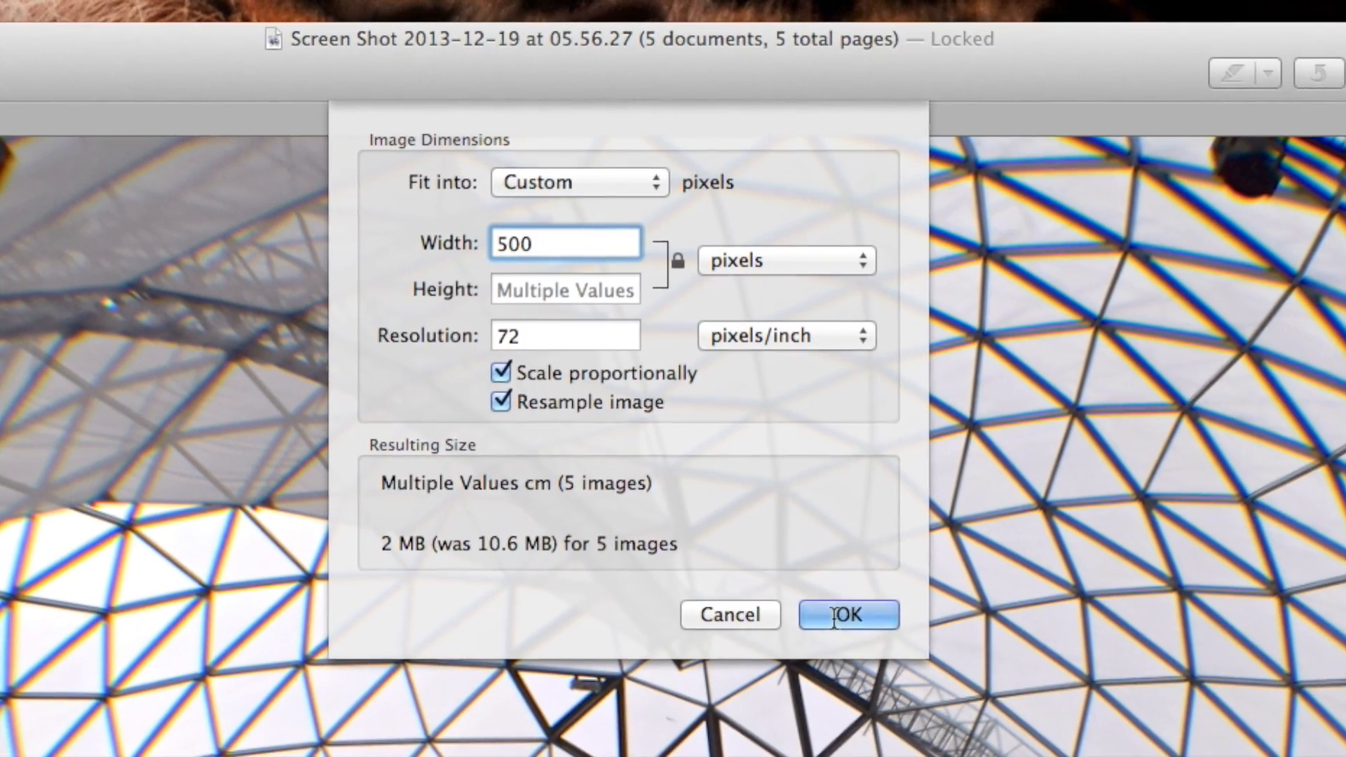
left_click(834, 626)
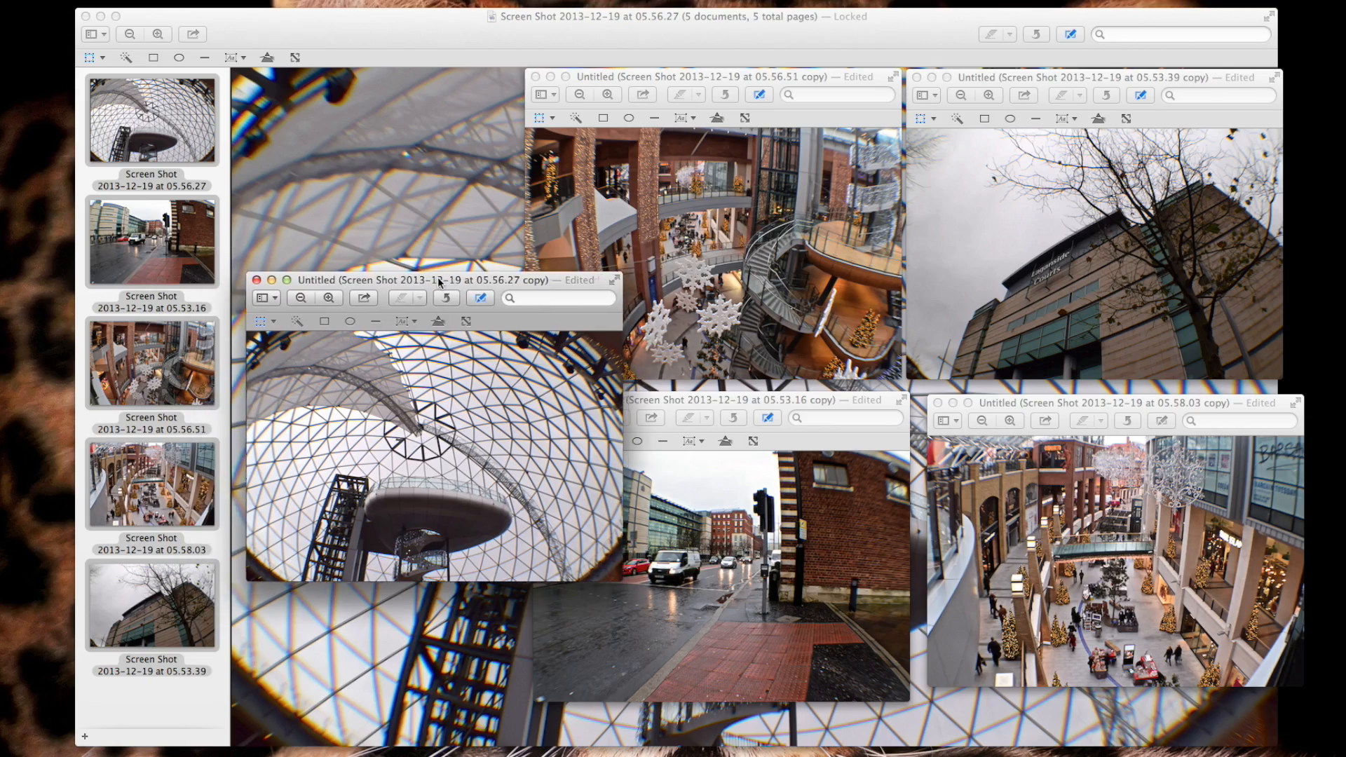
Spread out the resized copies' windows, then close the 05.56.27 copy and name it topshopping for saving
left_click_drag(441, 277, 469, 270)
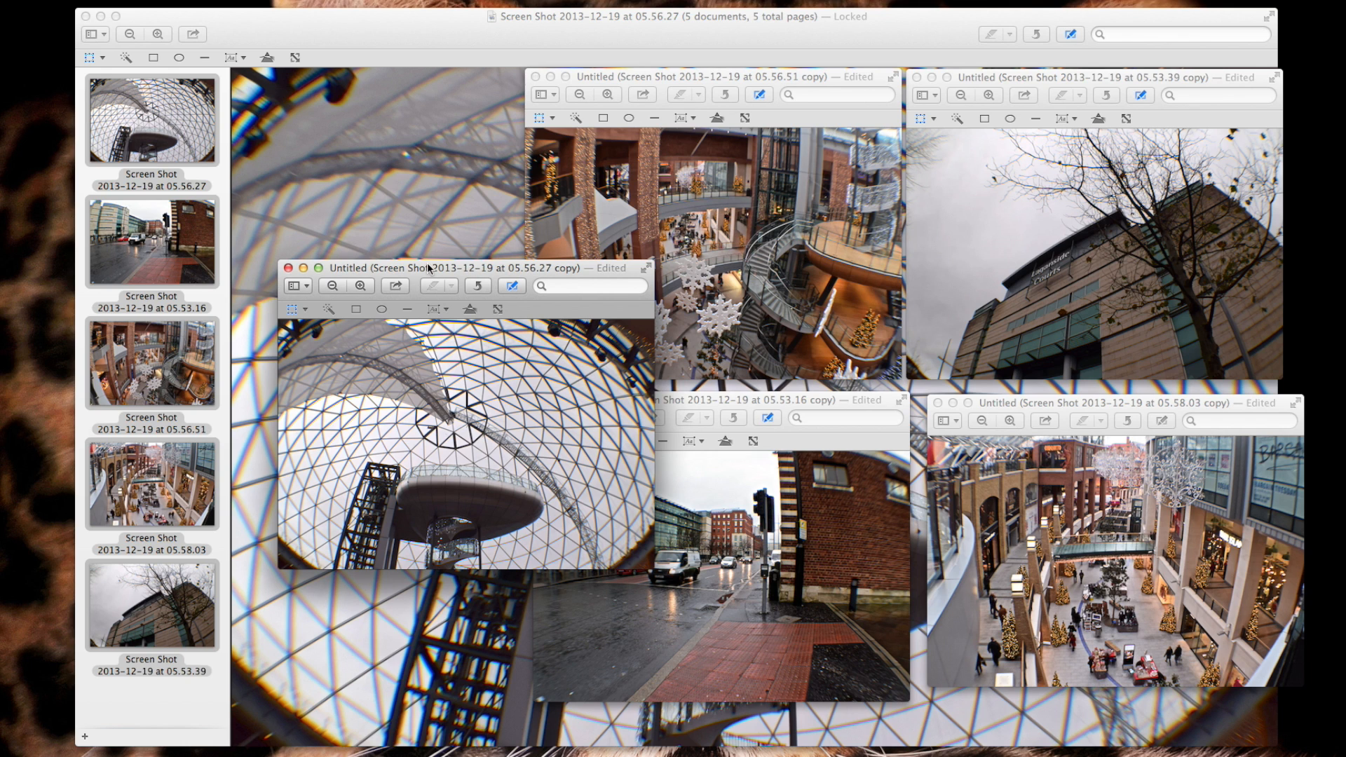
left_click(289, 269)
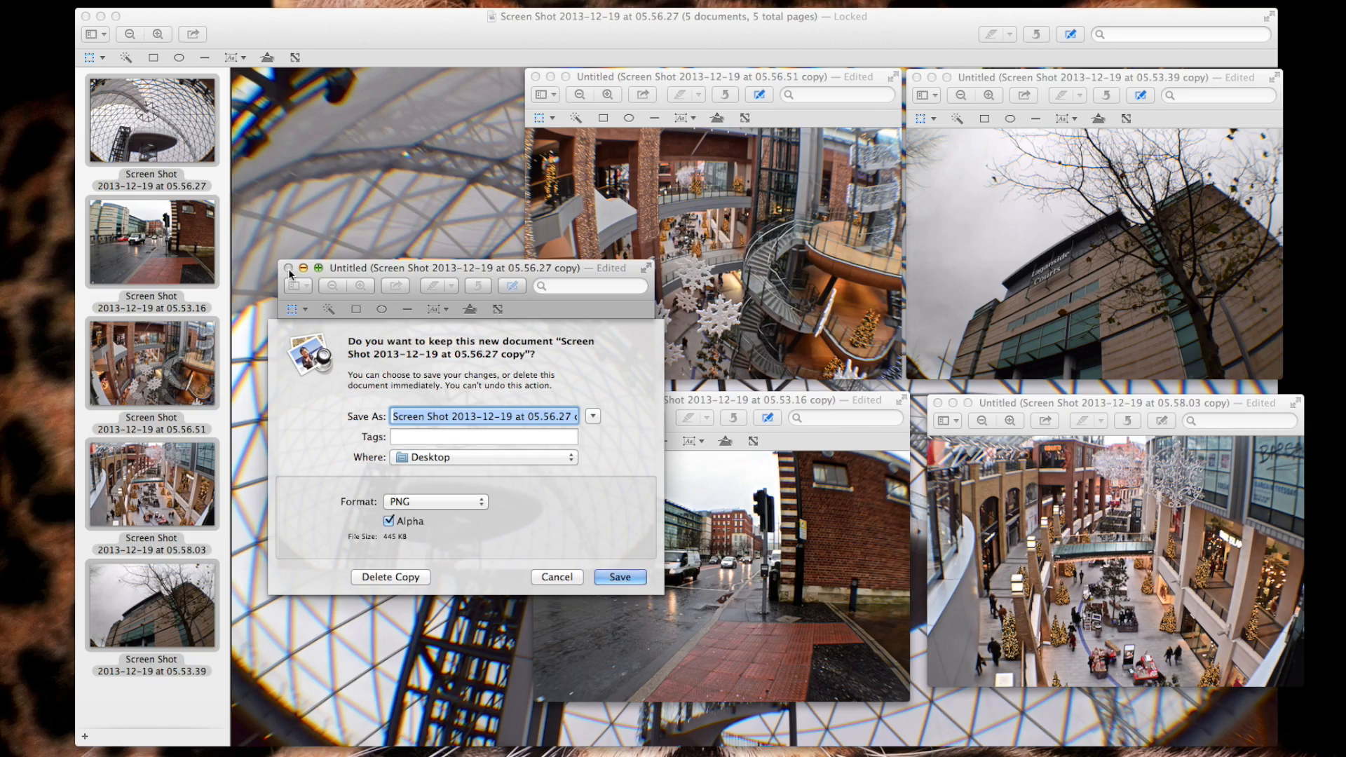
type("tops")
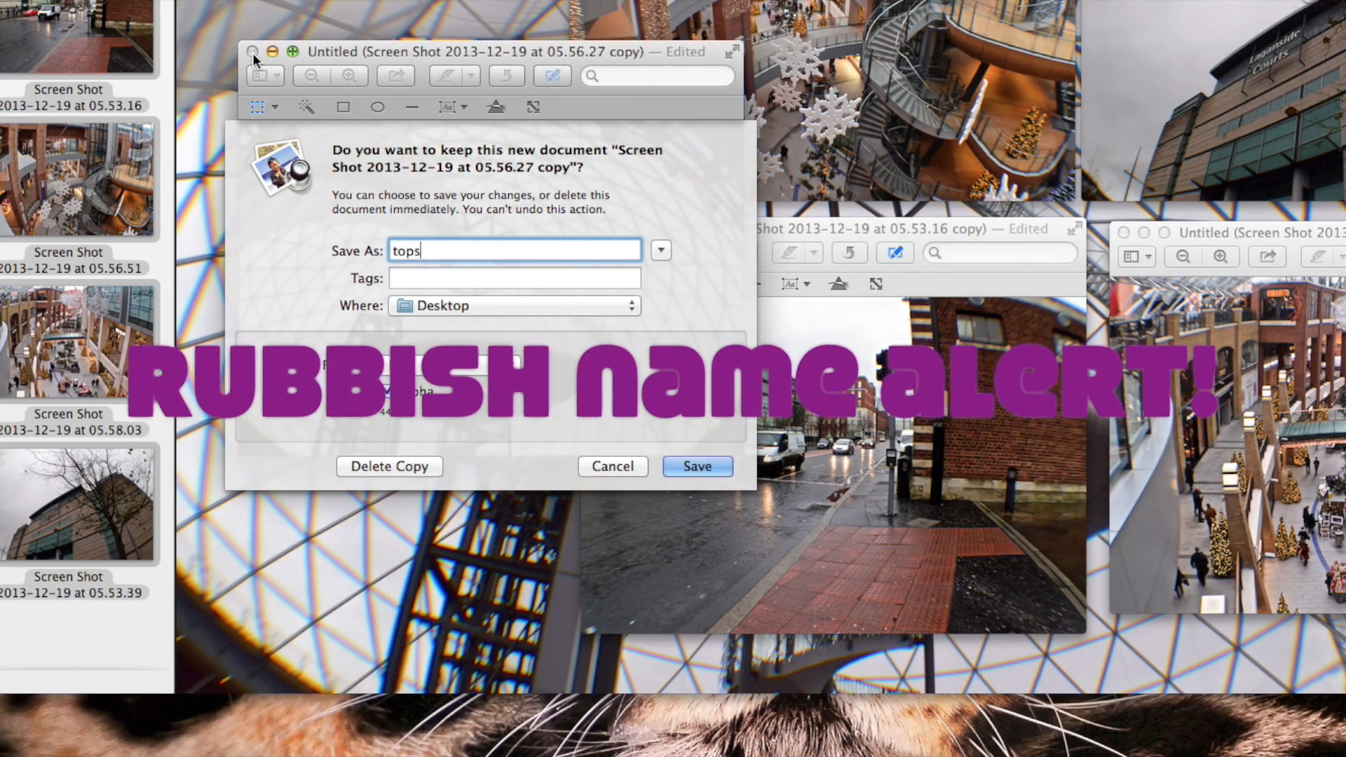
type("hopping")
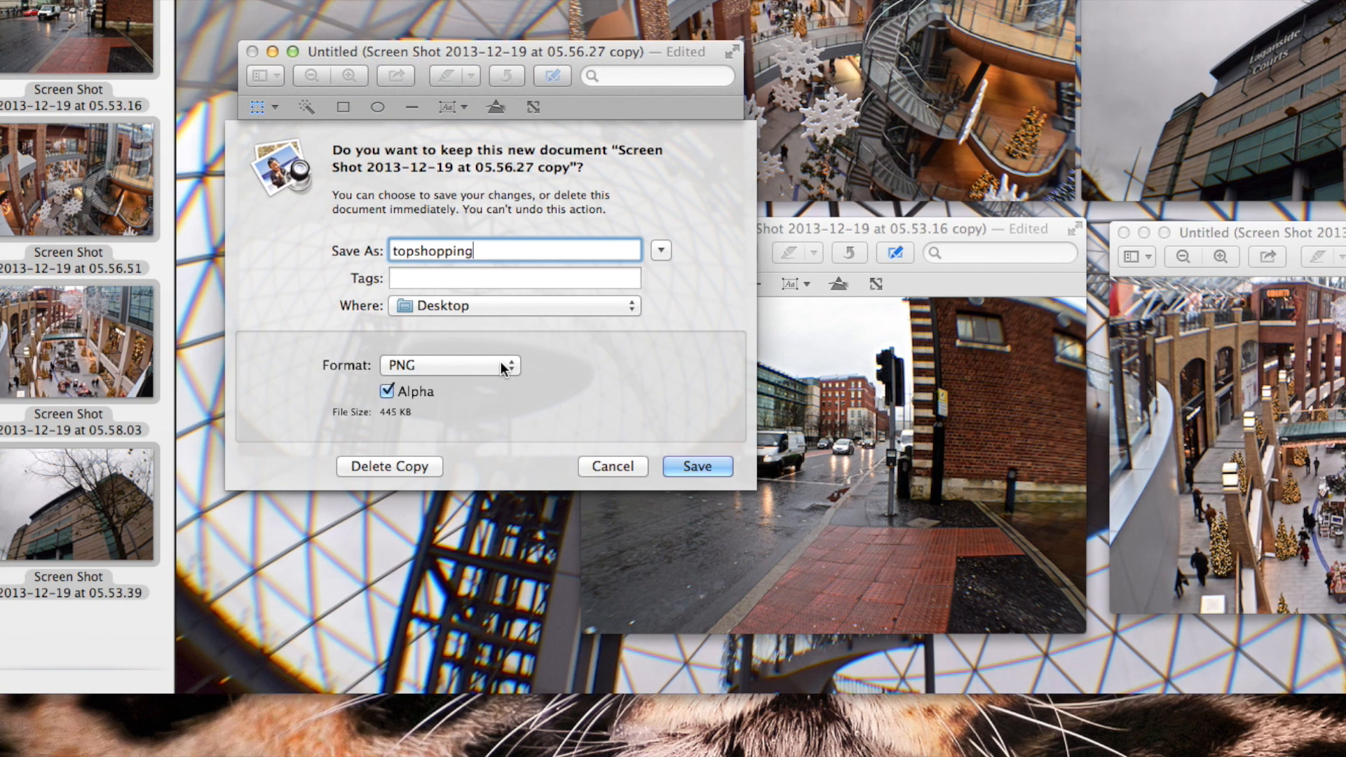
Save the copy to the Desktop in JPEG format with quality at about three quarters of the scale
left_click(504, 366)
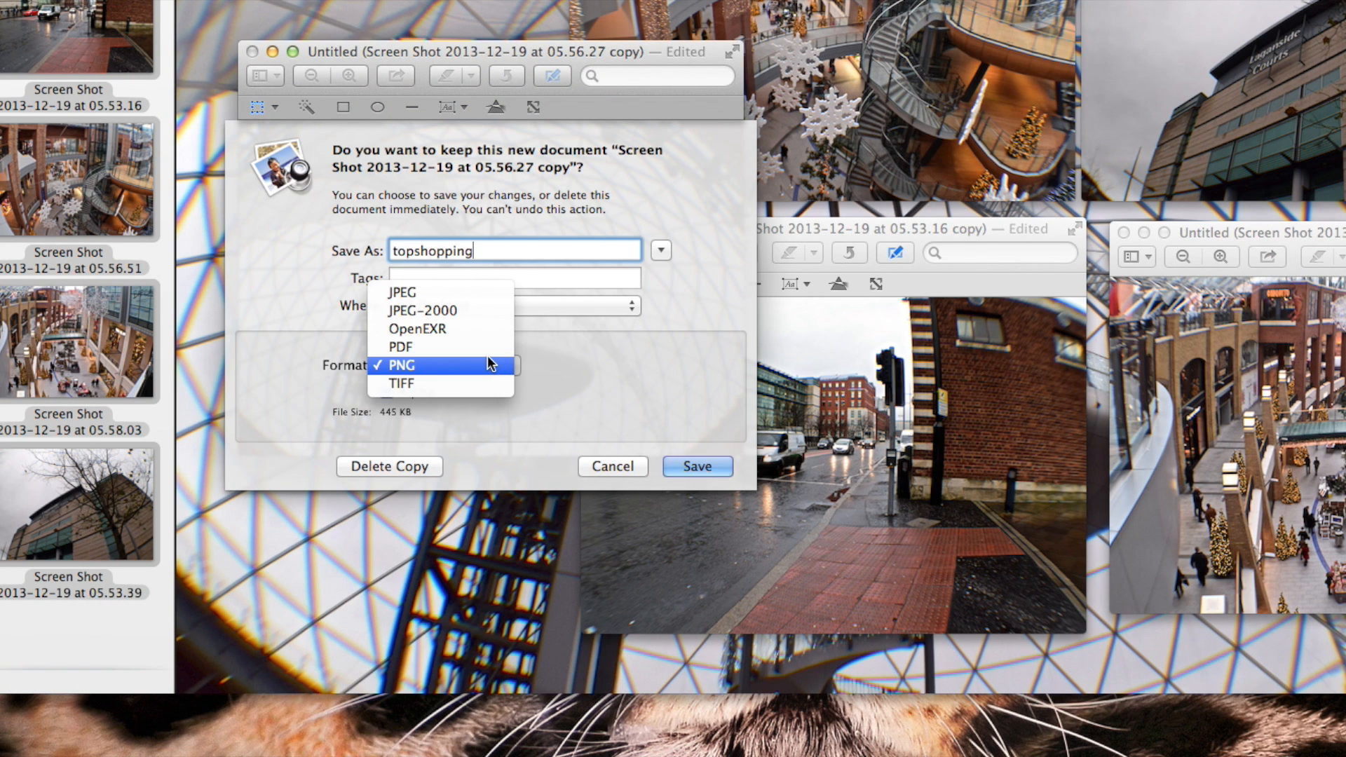
left_click(497, 292)
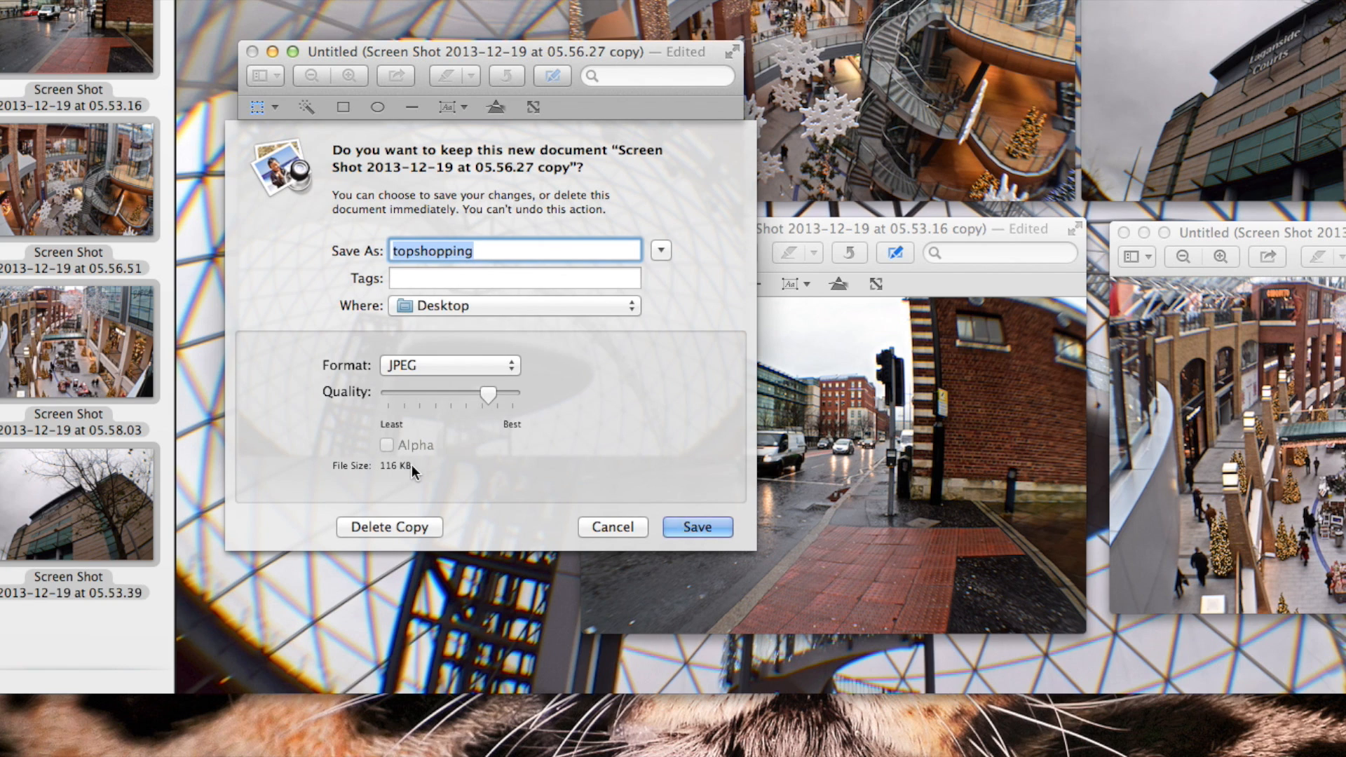
left_click_drag(489, 397, 386, 404)
left_click_drag(384, 389, 542, 415)
left_click_drag(516, 399, 485, 400)
left_click(694, 526)
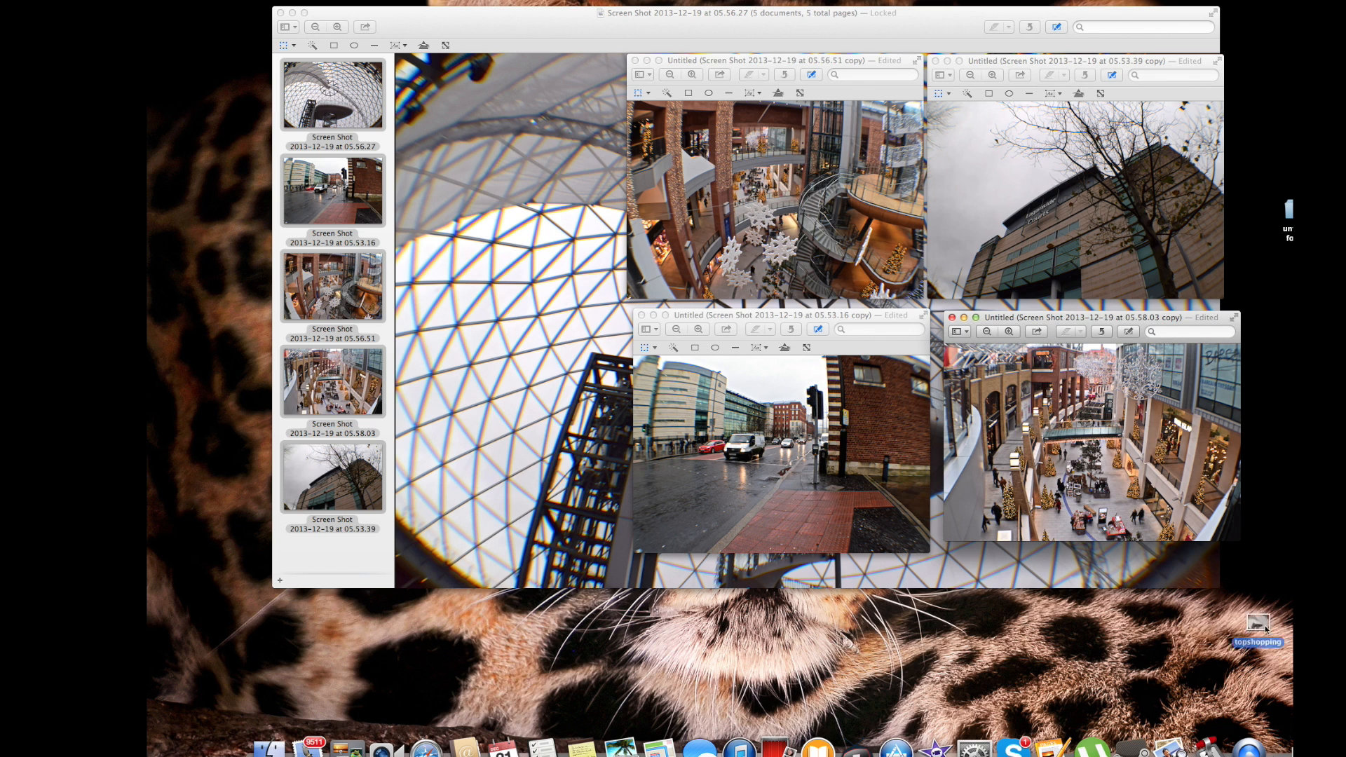
Open the saved topshopping image from the desktop to view it
left_click(911, 653)
double_click(902, 655)
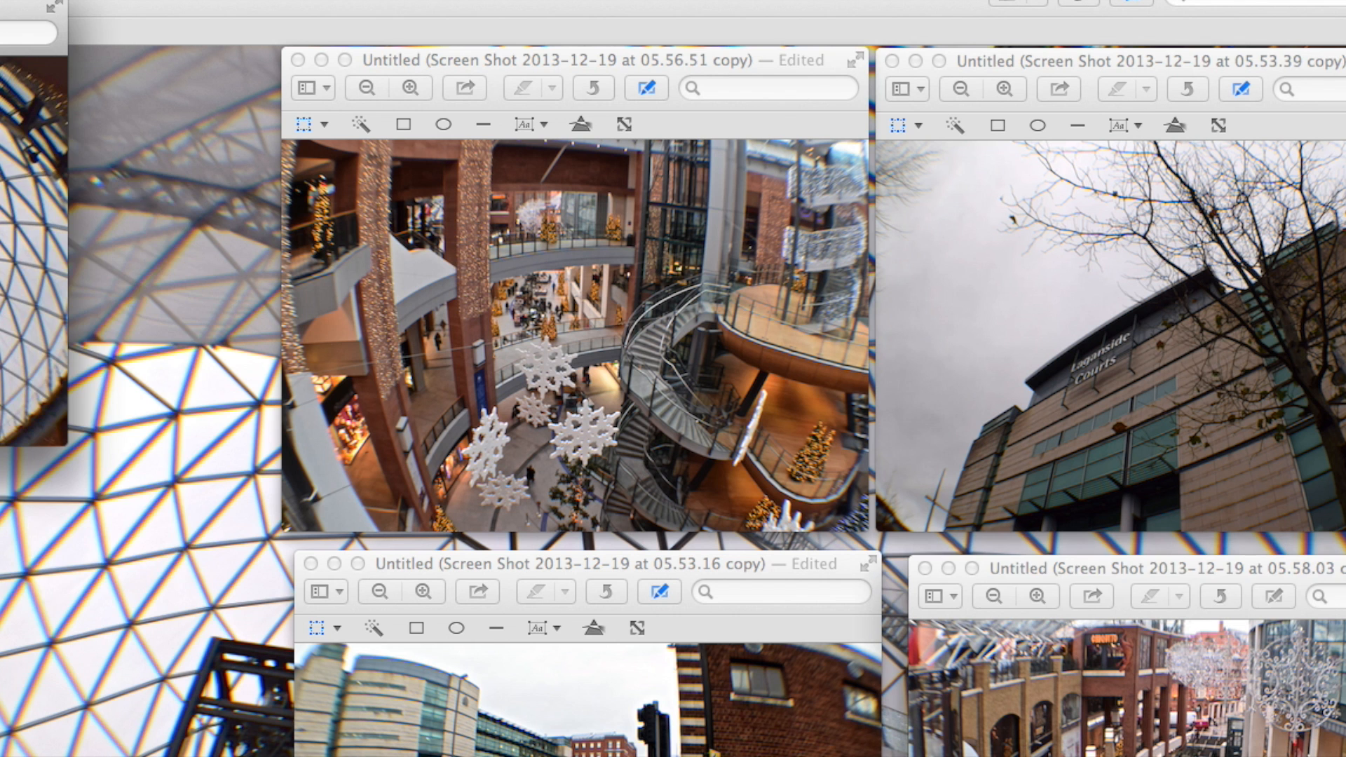
Close the topshopping image and discard the 05.56.51 copy without saving it
left_click(230, 33)
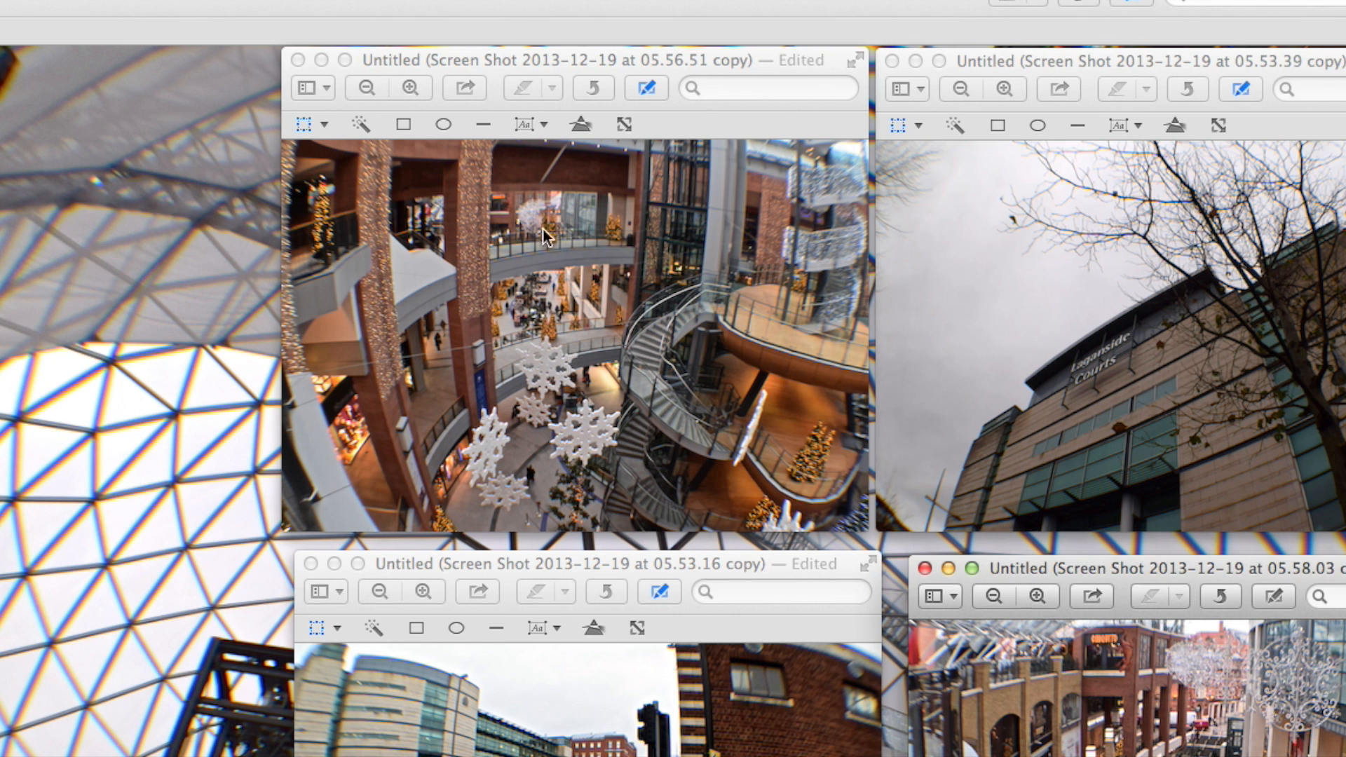
left_click(298, 61)
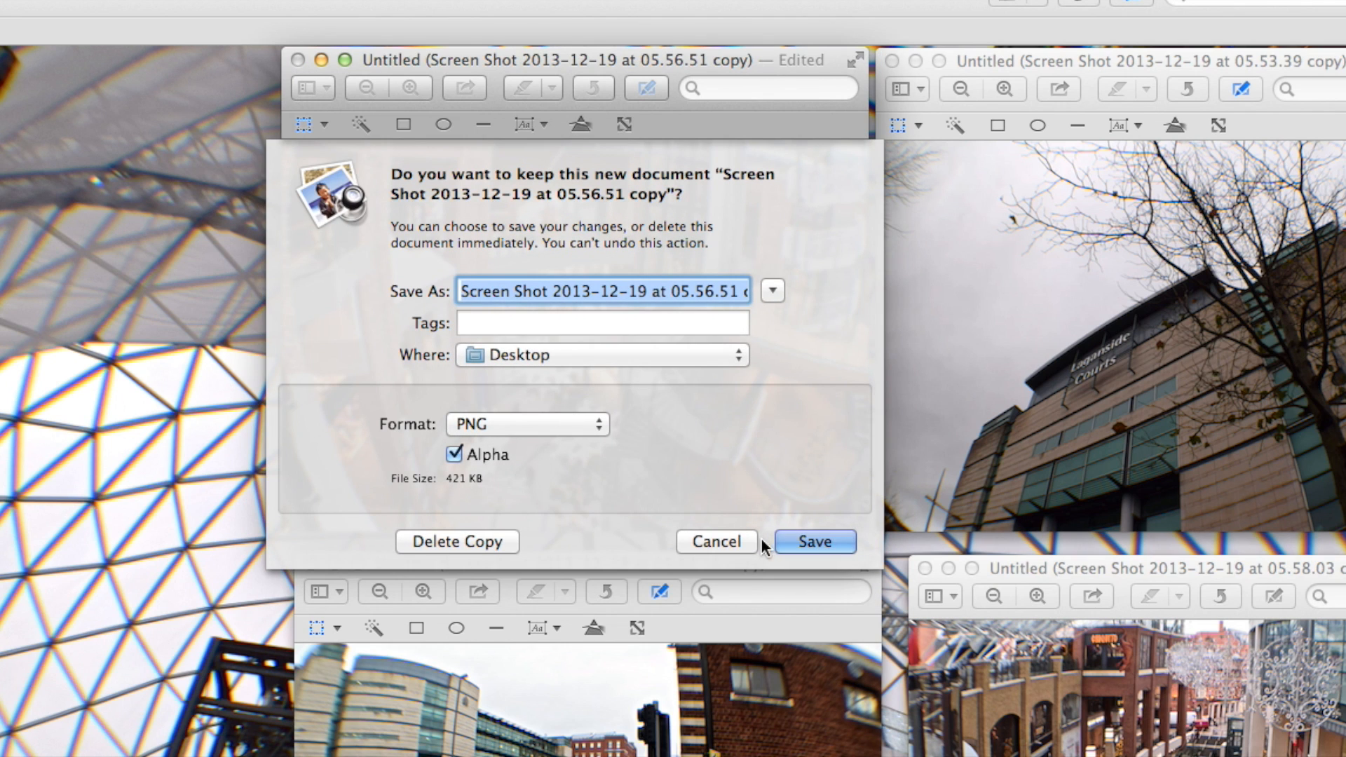
left_click(457, 550)
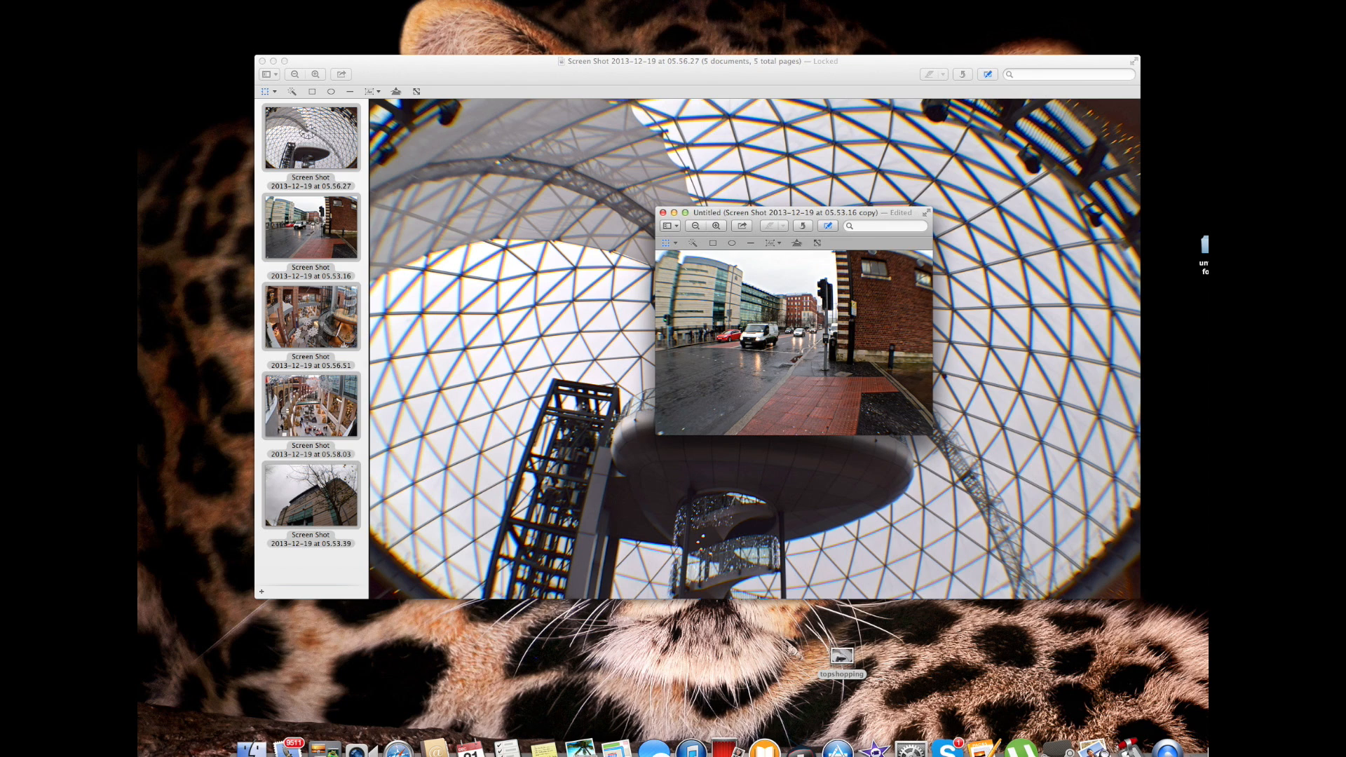
Adjust the 05.53.16 copy's colours, raising exposure to about three quarters and lowering saturation to about one fifth of the scale
left_click(312, 0)
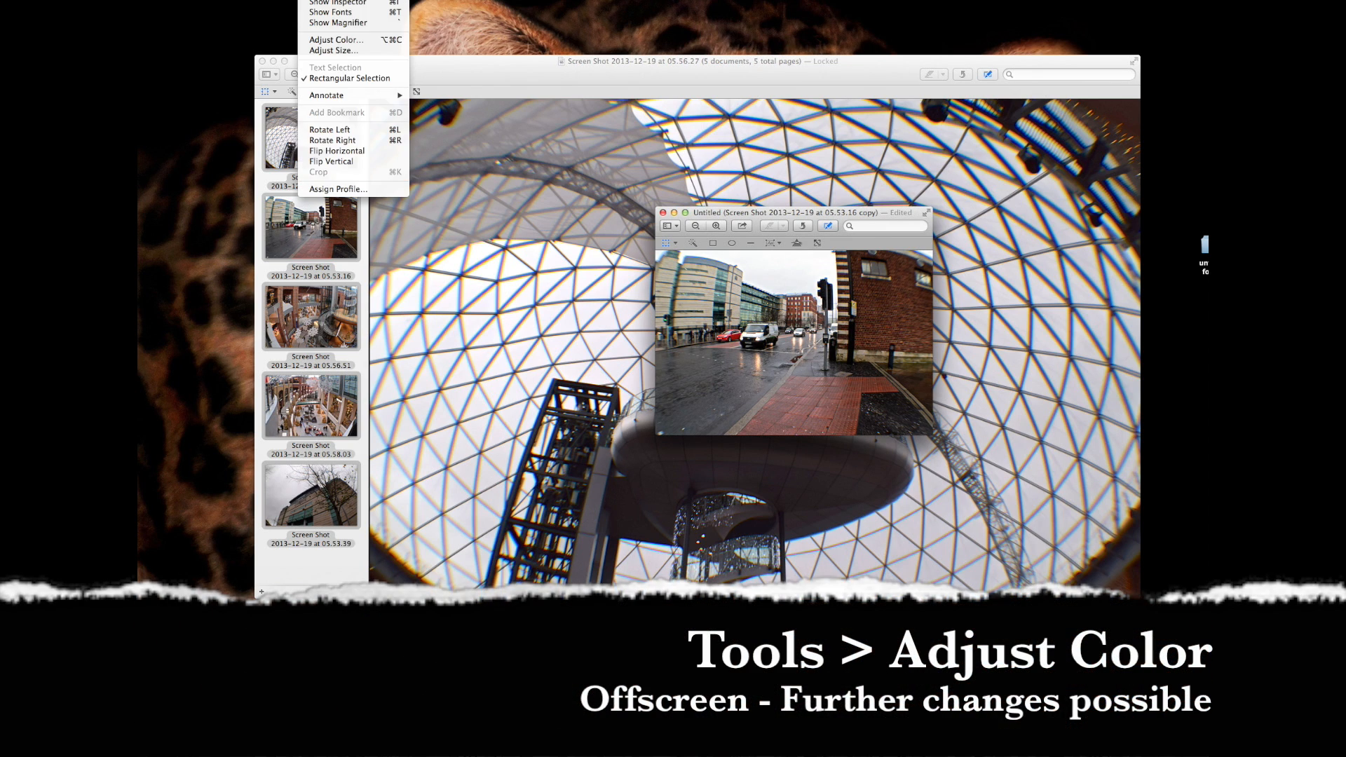
left_click(336, 40)
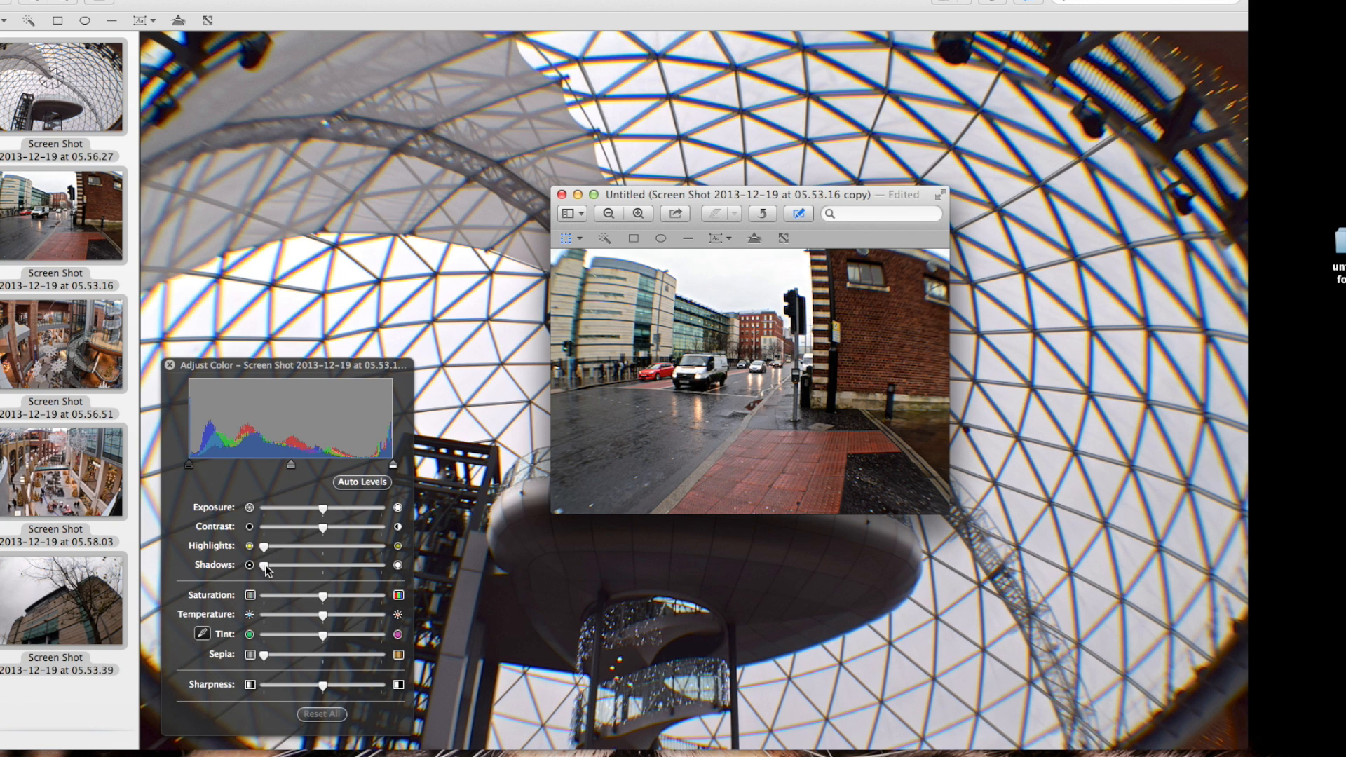
mouse_move(265, 565)
left_mouse_down()
mouse_move(377, 555)
mouse_move(257, 567)
left_mouse_up()
left_click_drag(322, 510, 353, 509)
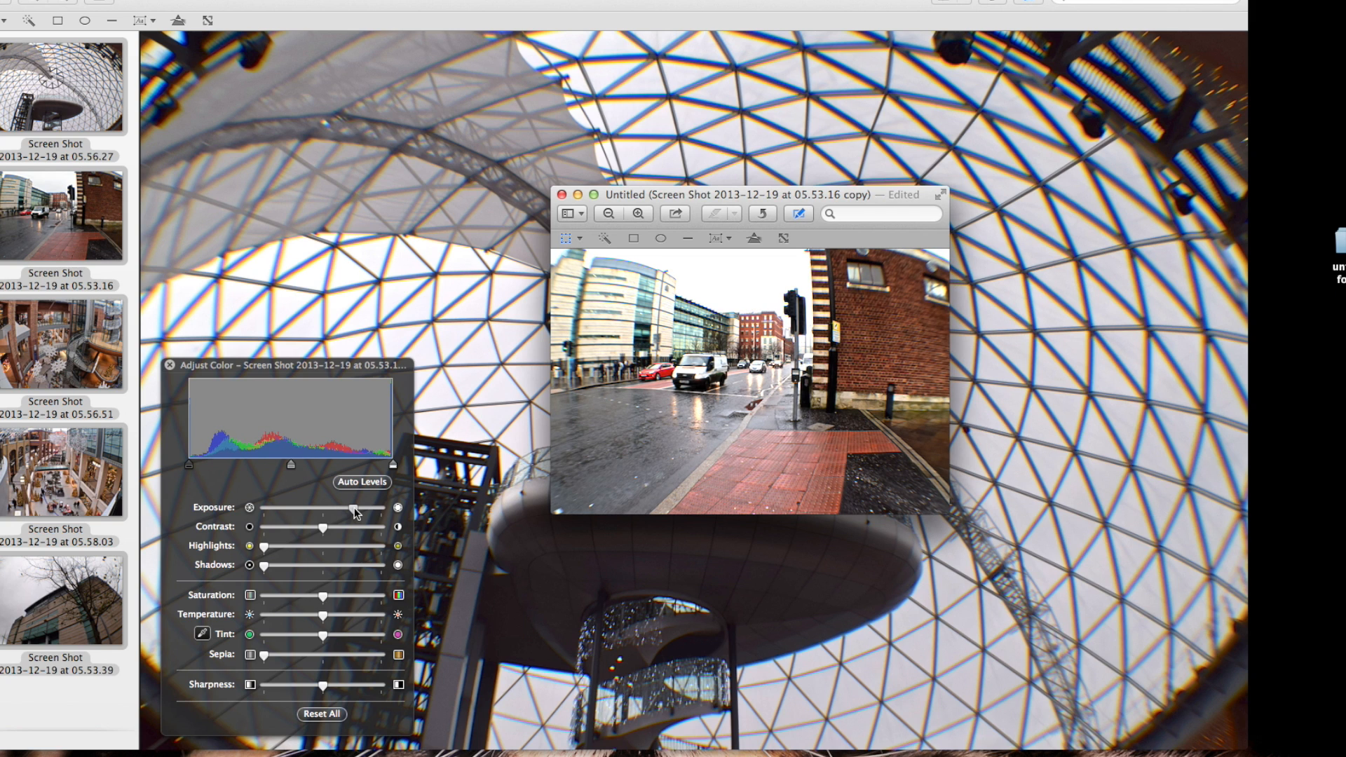
left_click_drag(321, 596, 274, 600)
left_click_drag(275, 601, 288, 598)
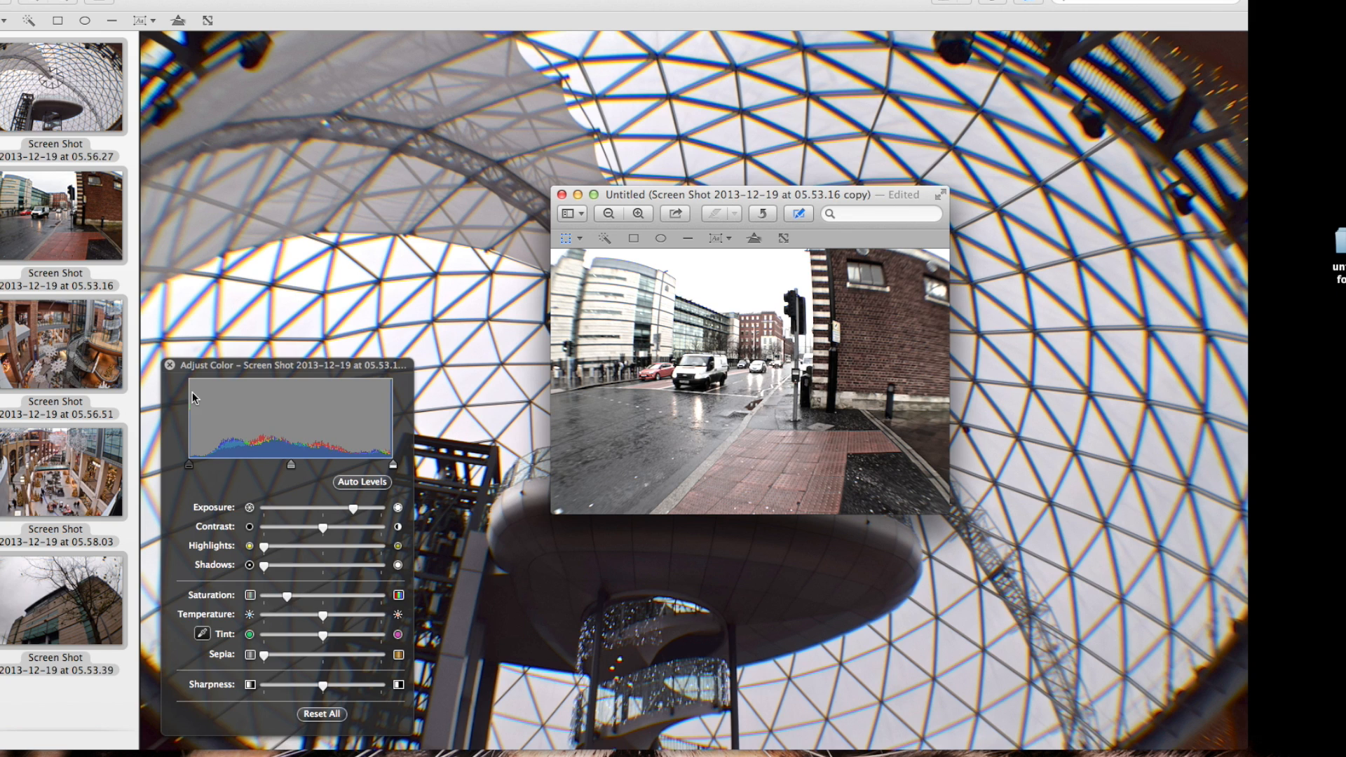
left_click(171, 369)
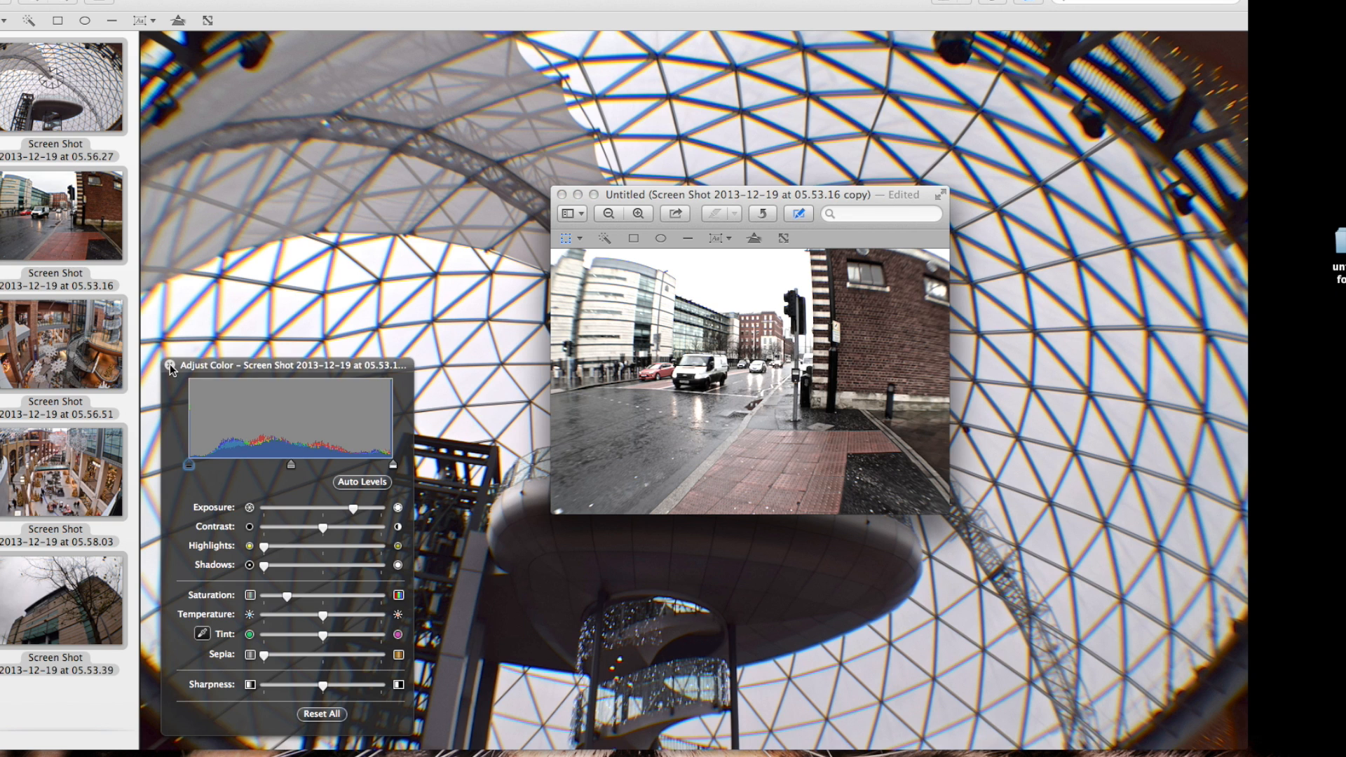
left_click(170, 365)
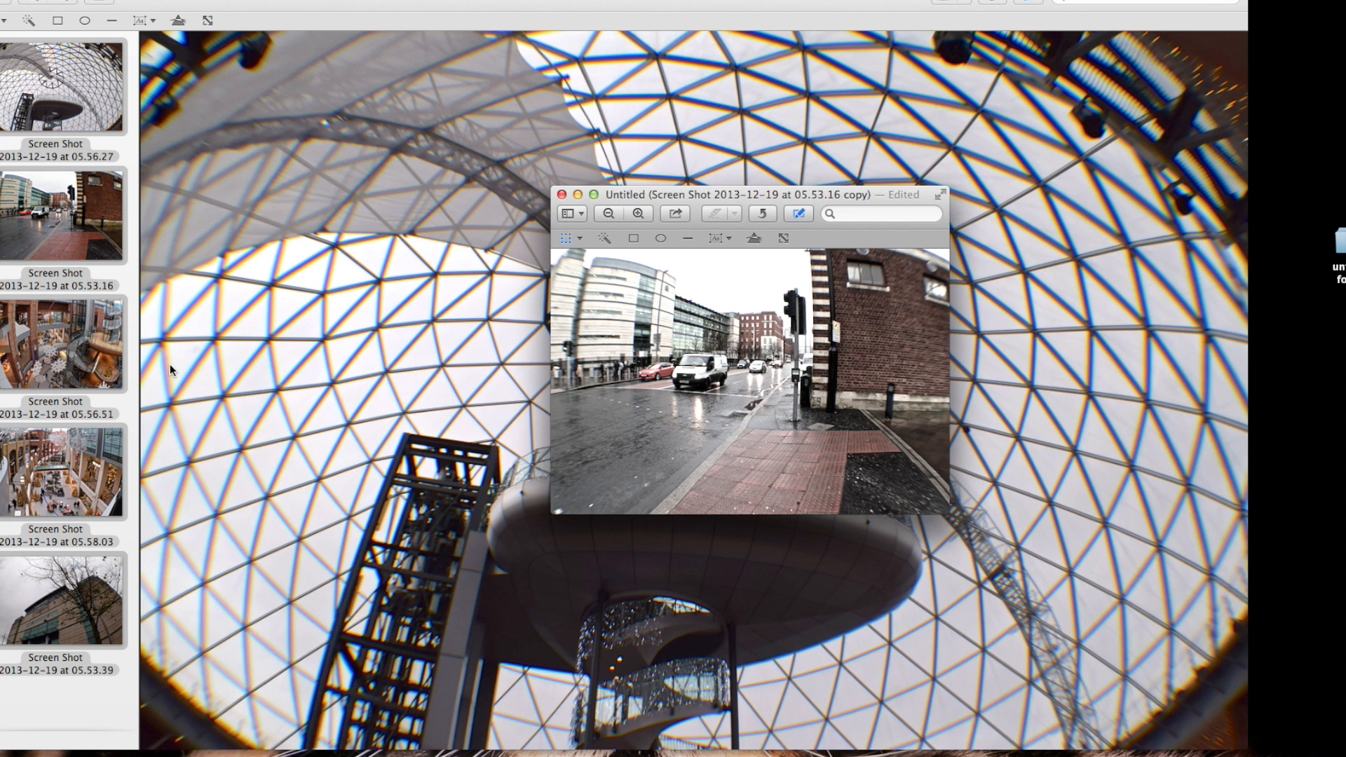
Close the colour-adjusted 05.53.16 copy and name it saturated for saving
left_click(562, 195)
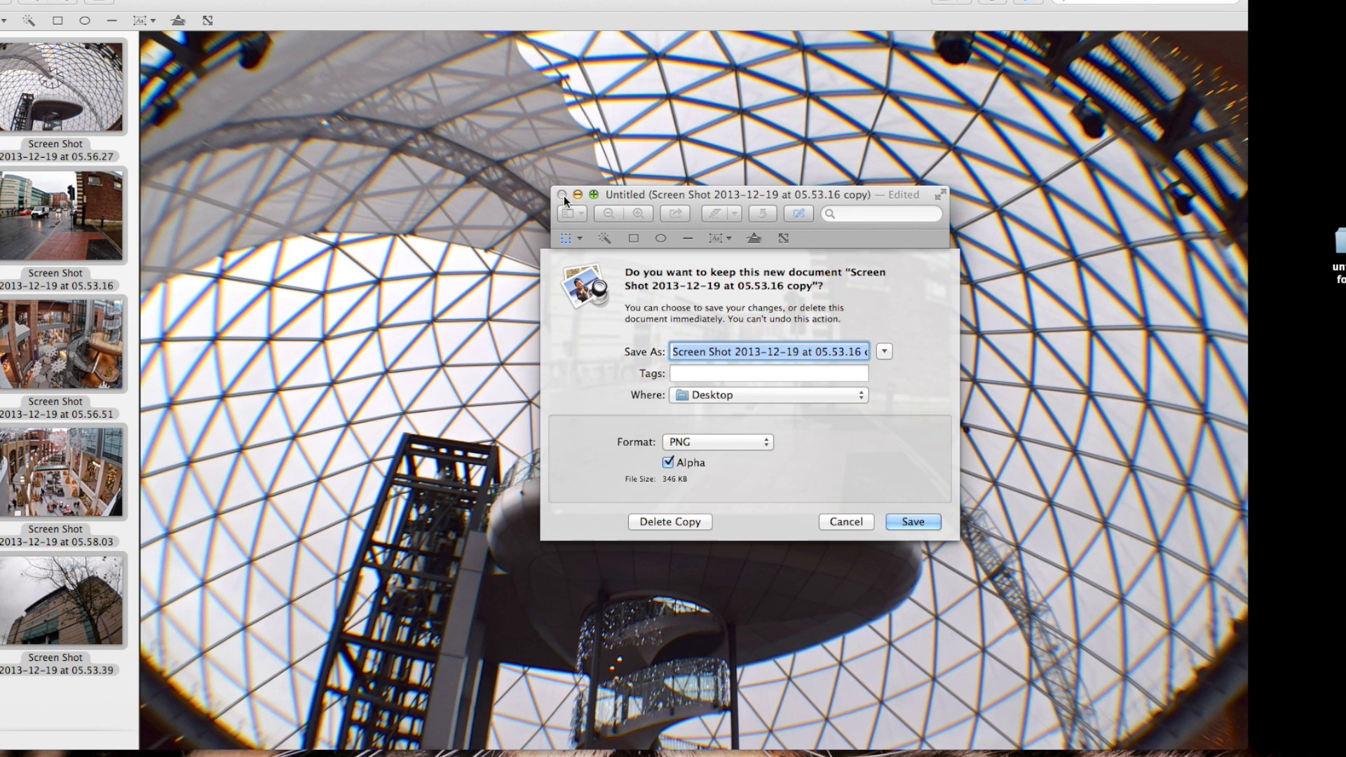
type("saturated")
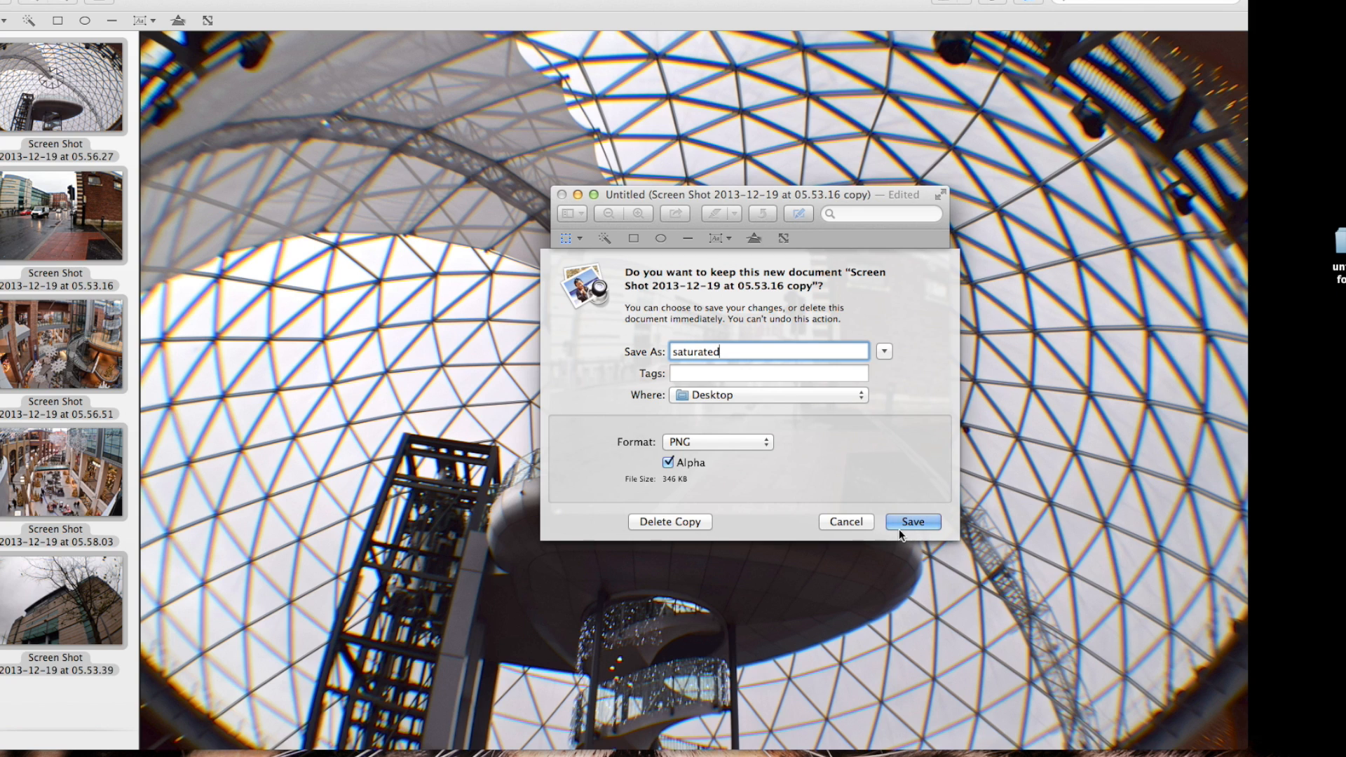
Try the JPEG-2000 format with quality at about two thirds of the scale, and the OpenEXR format
left_click(700, 441)
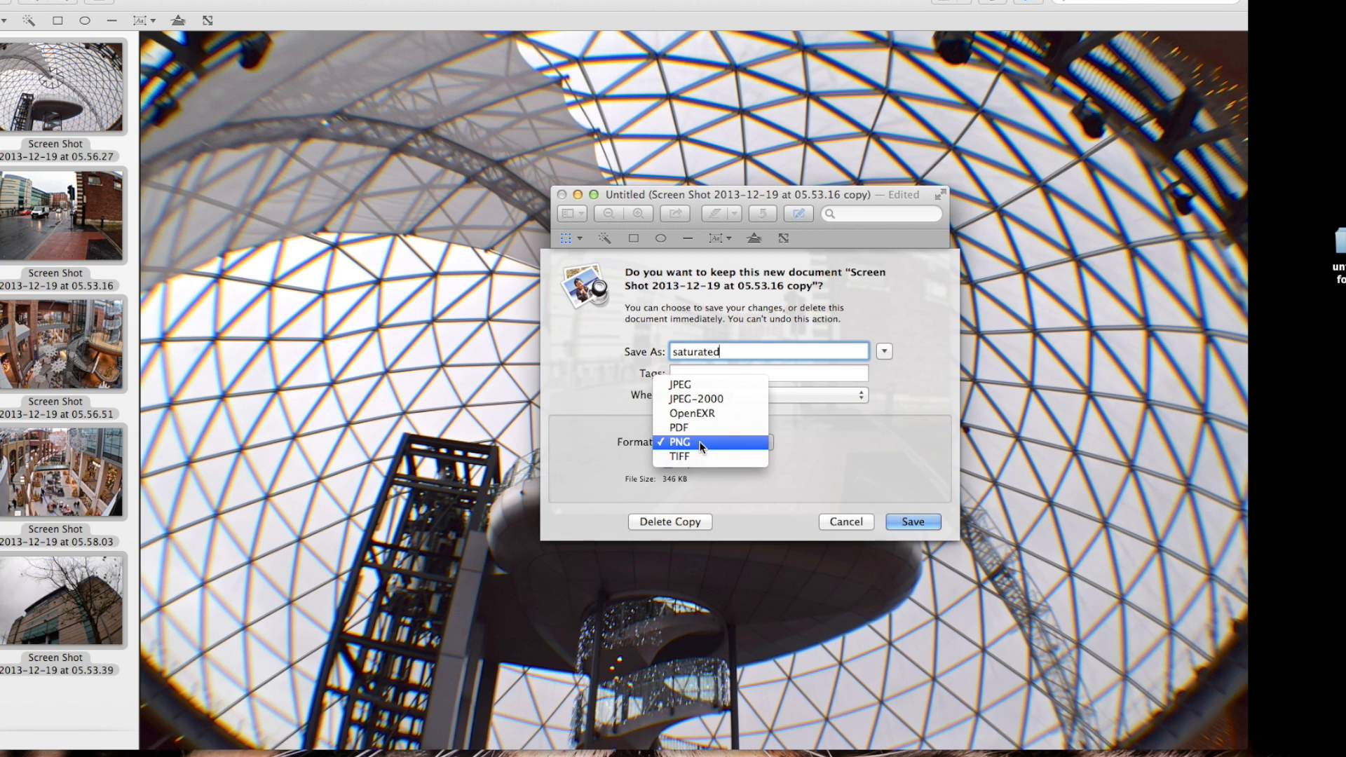
left_click(692, 398)
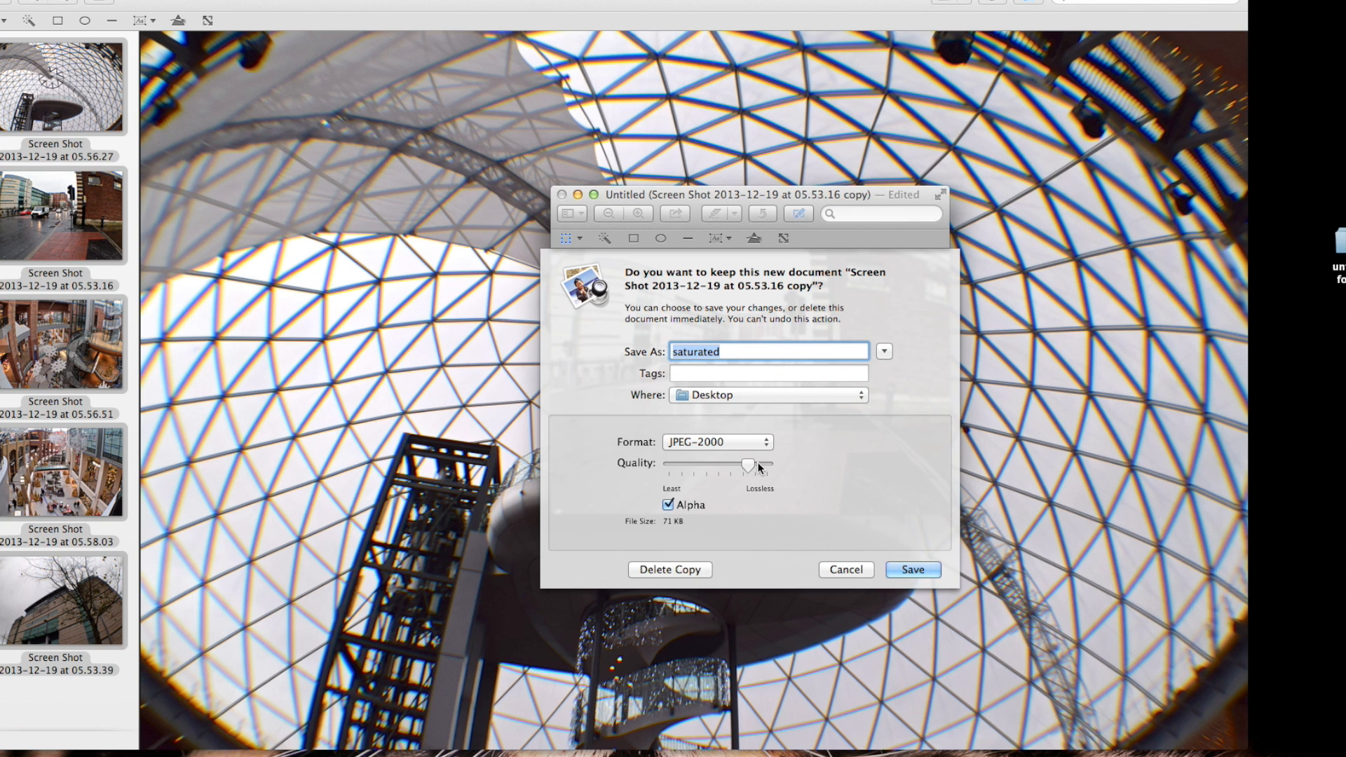
mouse_move(749, 465)
left_mouse_down()
mouse_move(658, 469)
mouse_move(779, 469)
mouse_move(733, 461)
left_mouse_up()
left_click(734, 439)
left_click(734, 454)
Choose JPEG as the format and save the saturated image to the Desktop
left_click(735, 448)
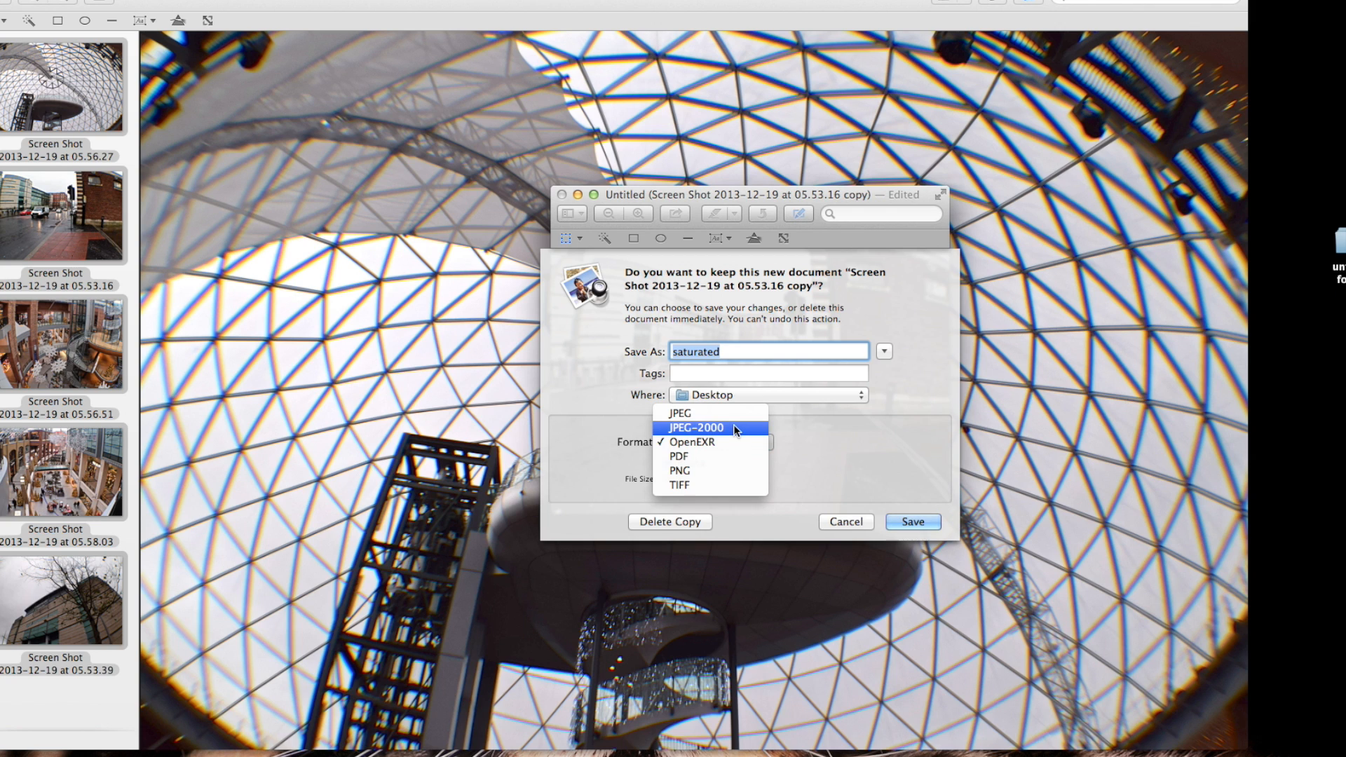
left_click(735, 413)
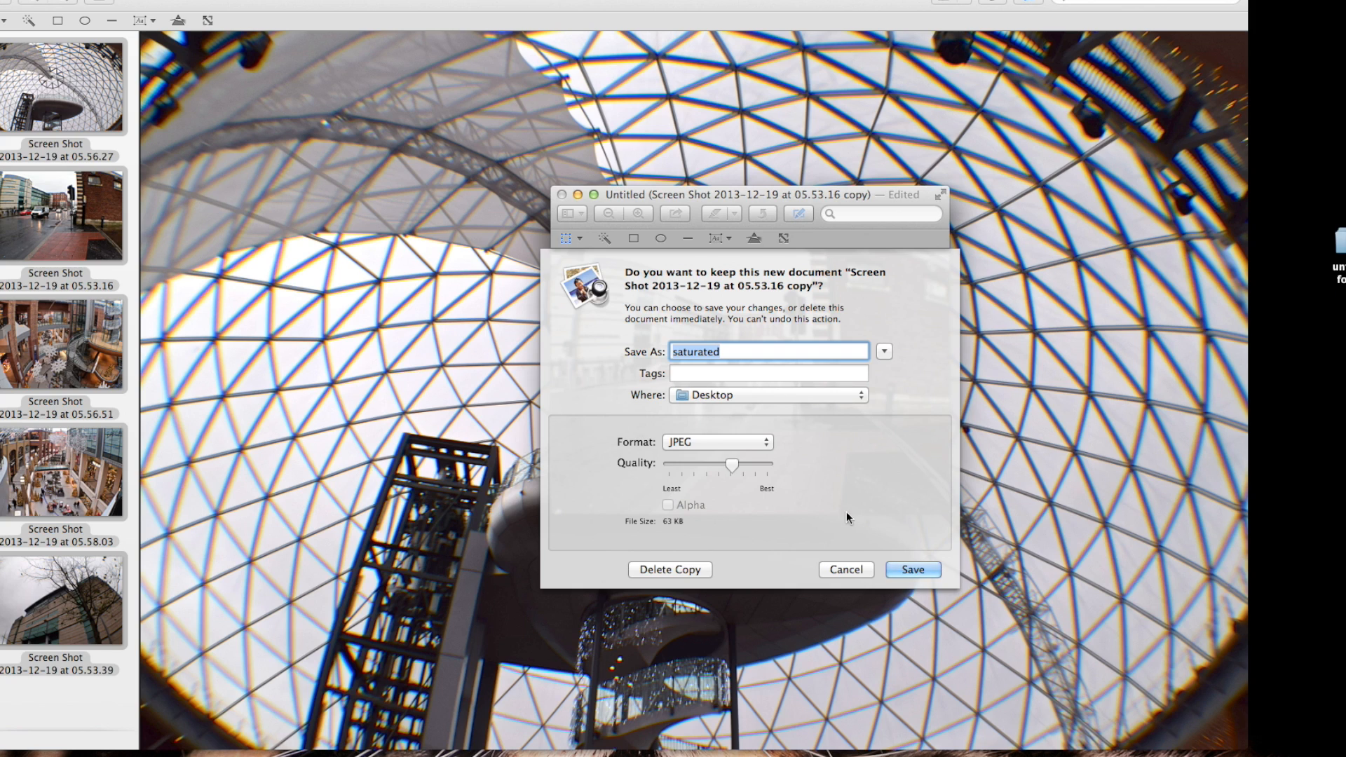
left_click(926, 569)
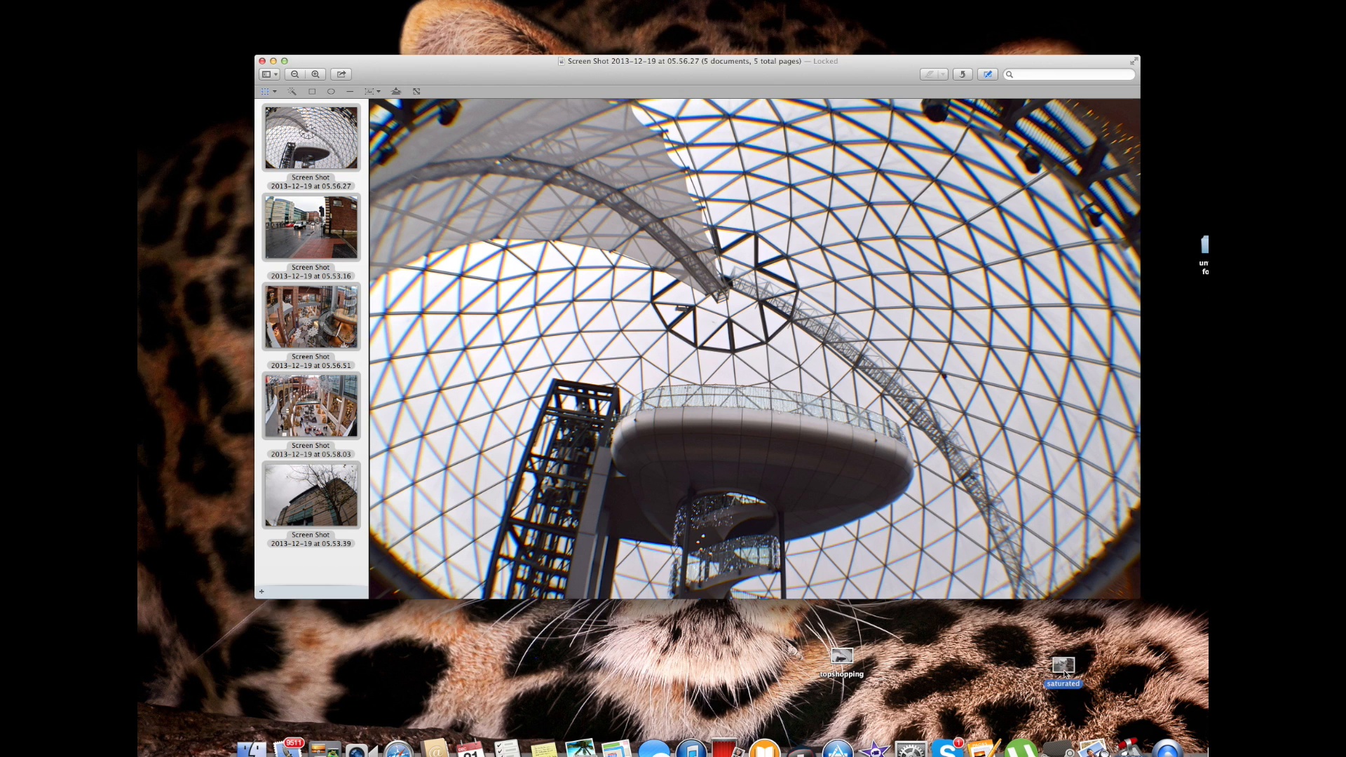
Open the saved saturated image from the desktop, move its window aside to view it, and close it
double_click(1064, 671)
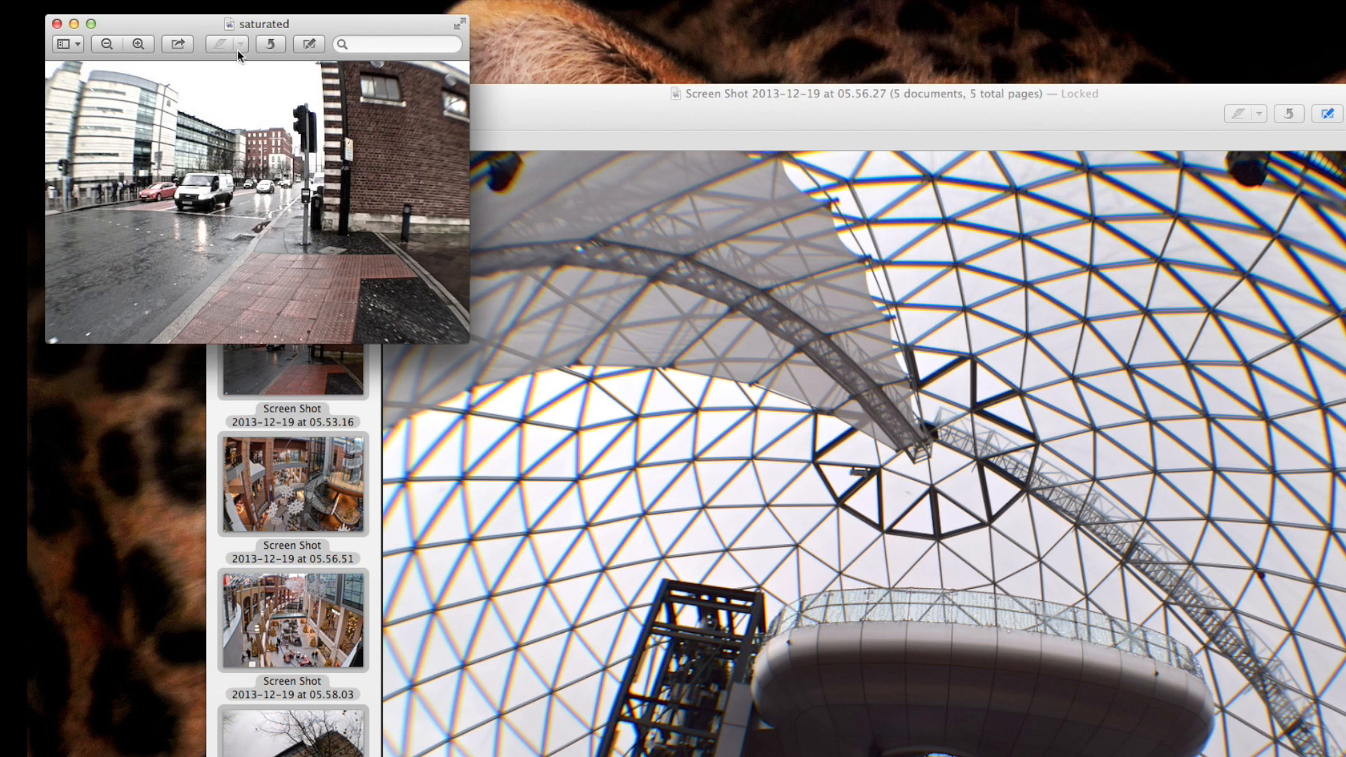
left_click_drag(263, 20, 770, 265)
left_click_drag(999, 412, 1015, 431)
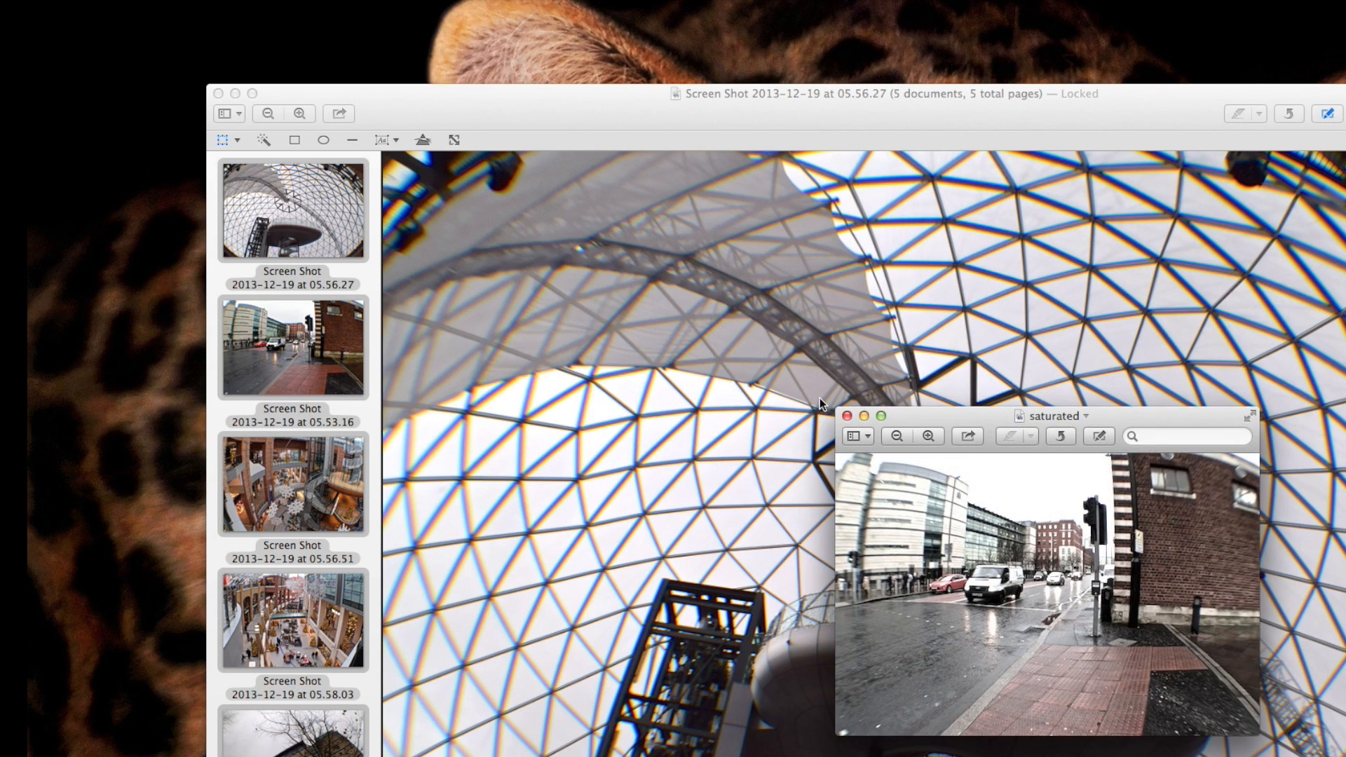
left_click(848, 418)
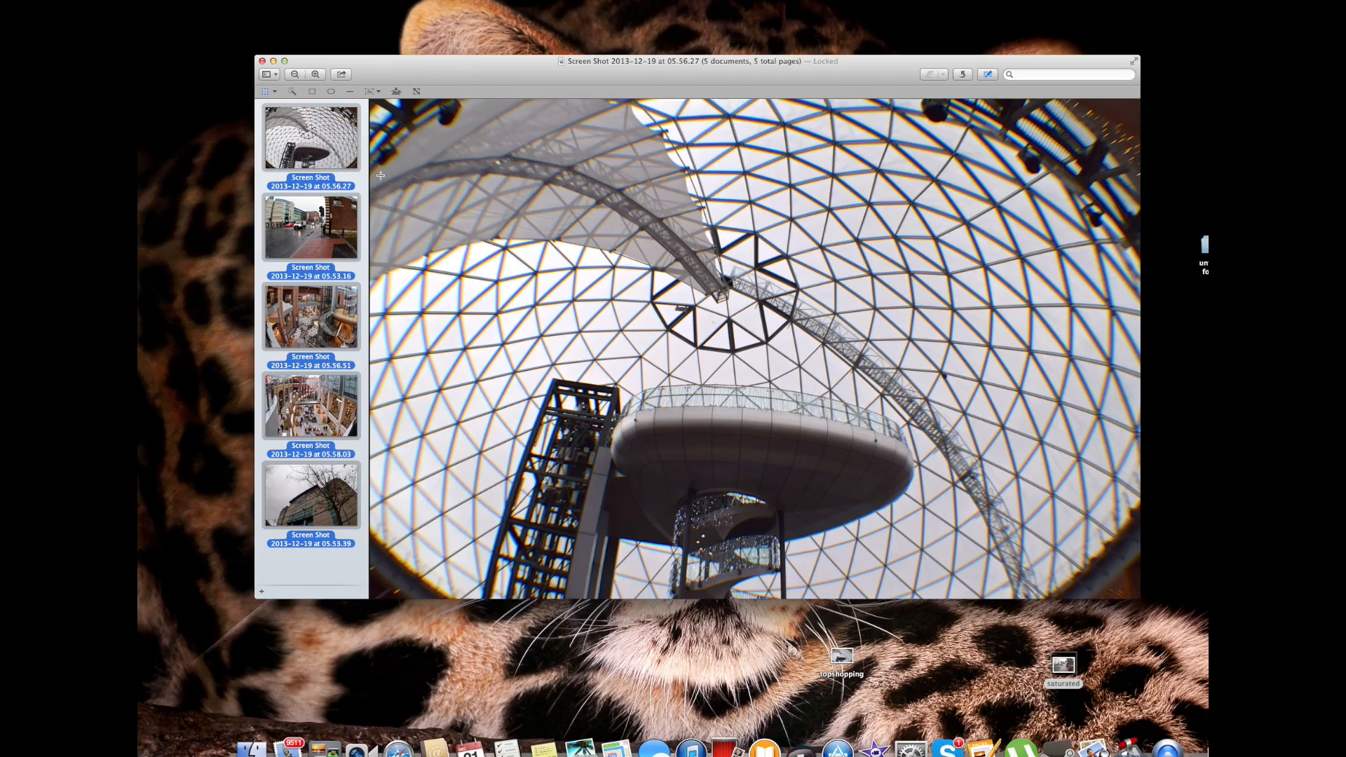